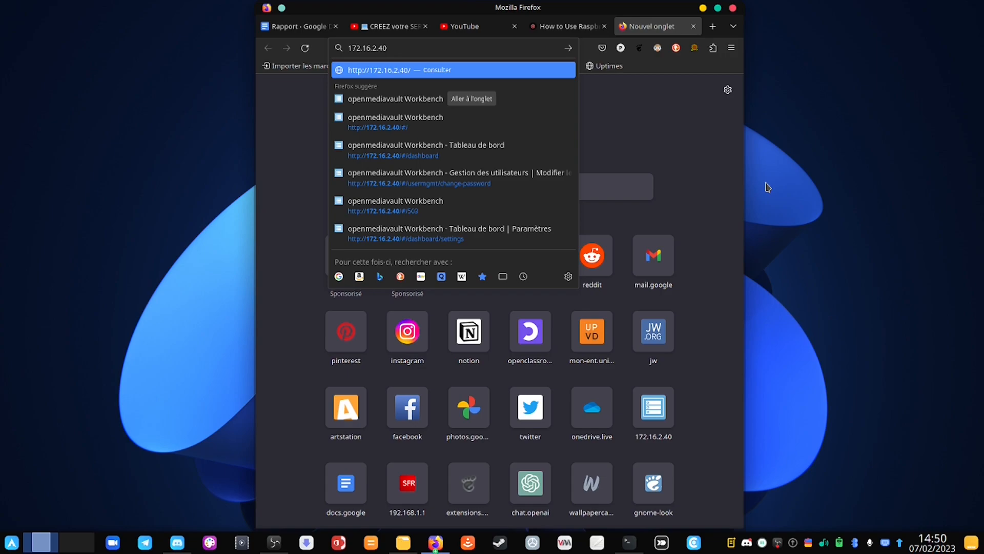
Step: Load 172.16.2.40 in Firefox and log in with the administrator username and password
{"action": "key", "text": "Return"}
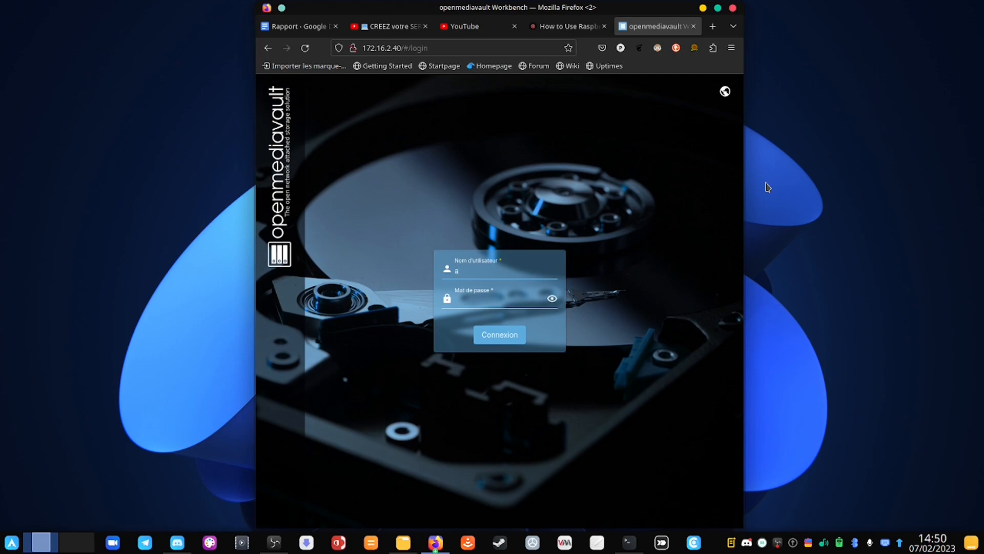
{"action": "key", "text": "Tab"}
{"action": "type", "text": "op"}
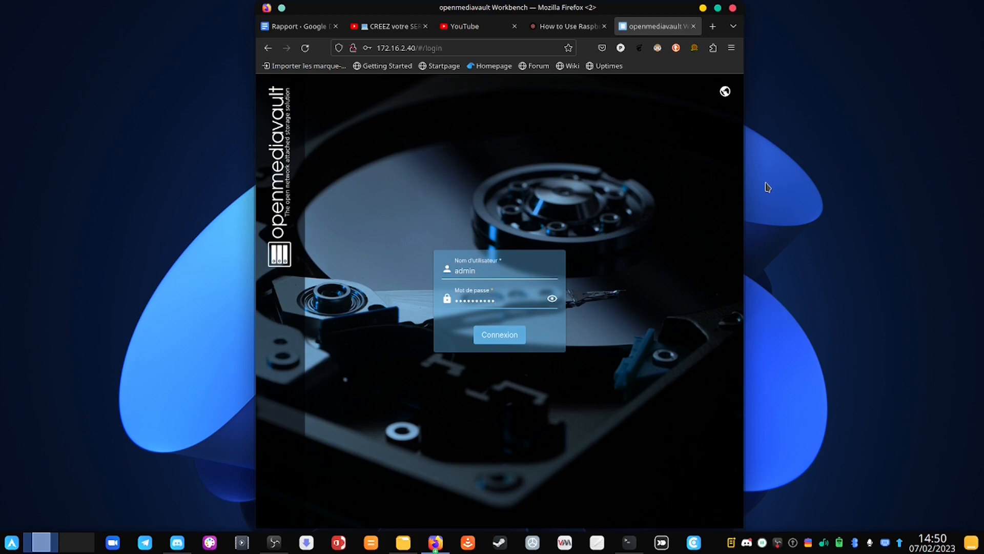
{"action": "key", "text": "Return"}
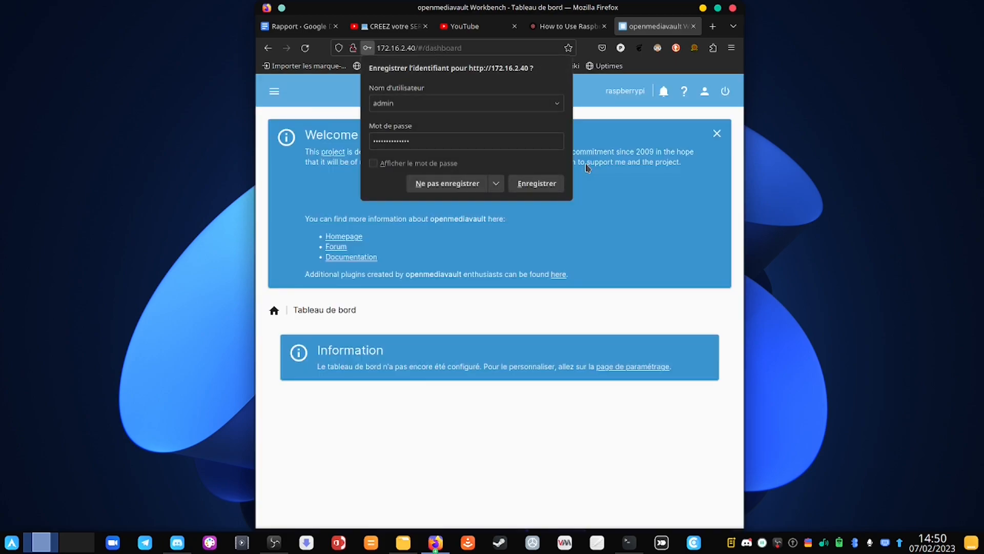
Step: Decline saving the login, then set and confirm a new admin password via Modifier le mot de passe
{"action": "left_click", "coordinate": [469, 189]}
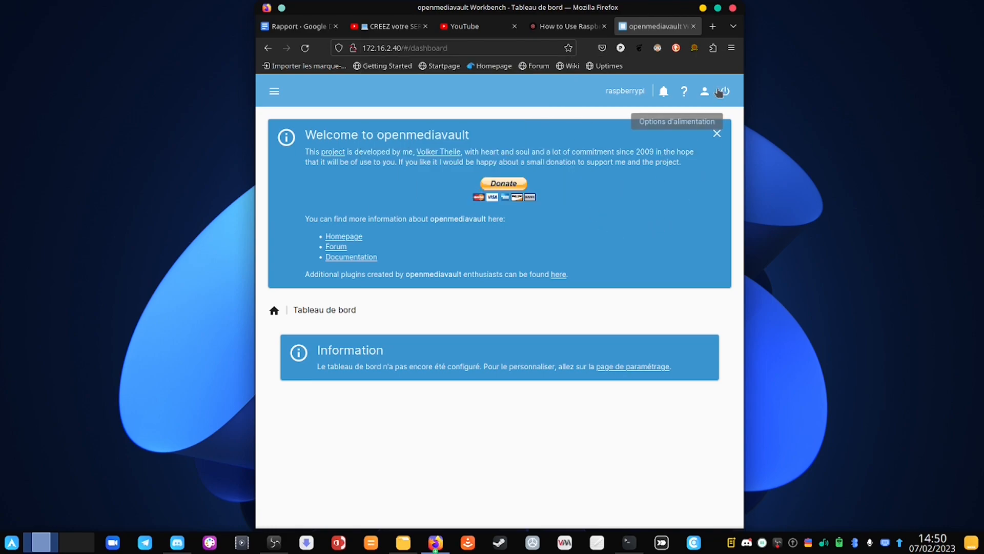
{"action": "left_click", "coordinate": [709, 100]}
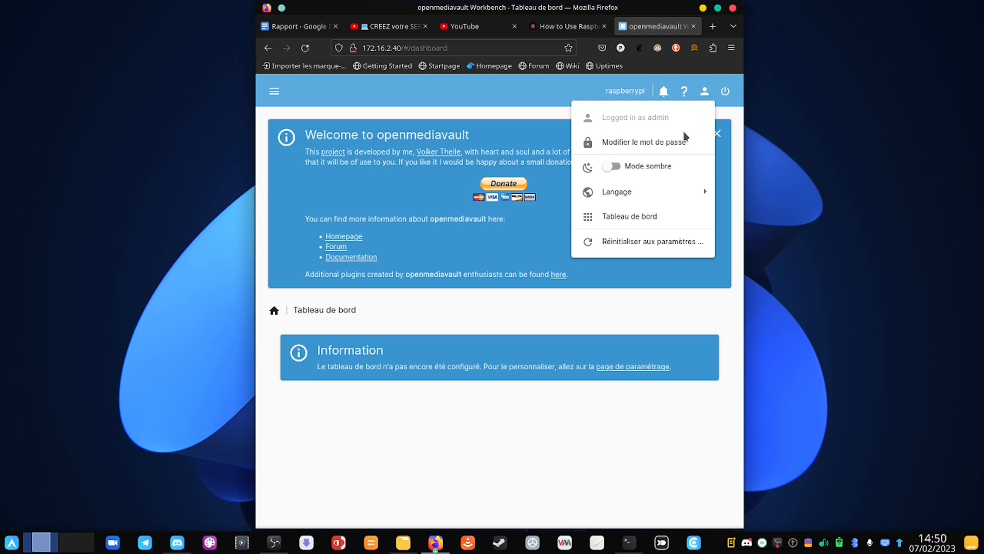
{"action": "left_click", "coordinate": [630, 149]}
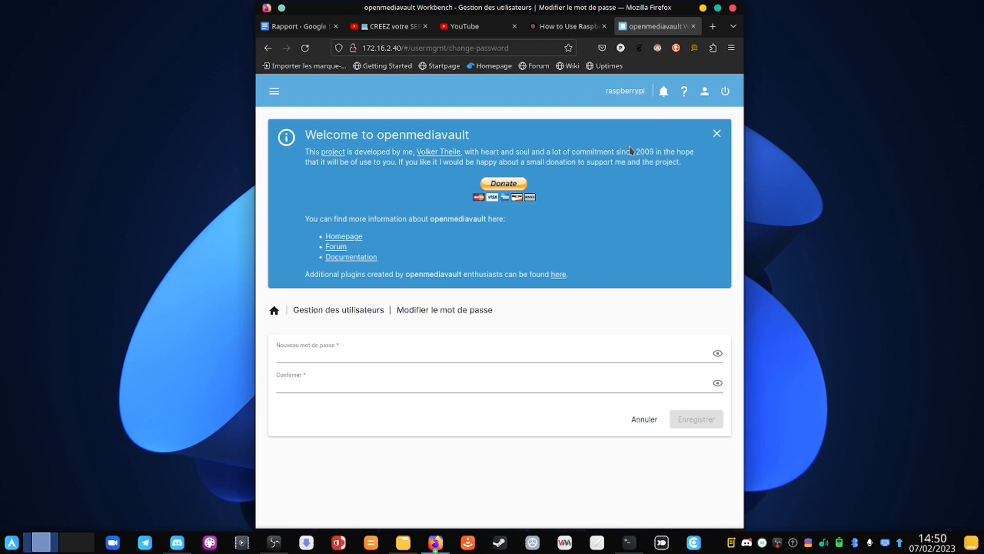
{"action": "left_click", "coordinate": [442, 357]}
{"action": "type", "text": "••"}
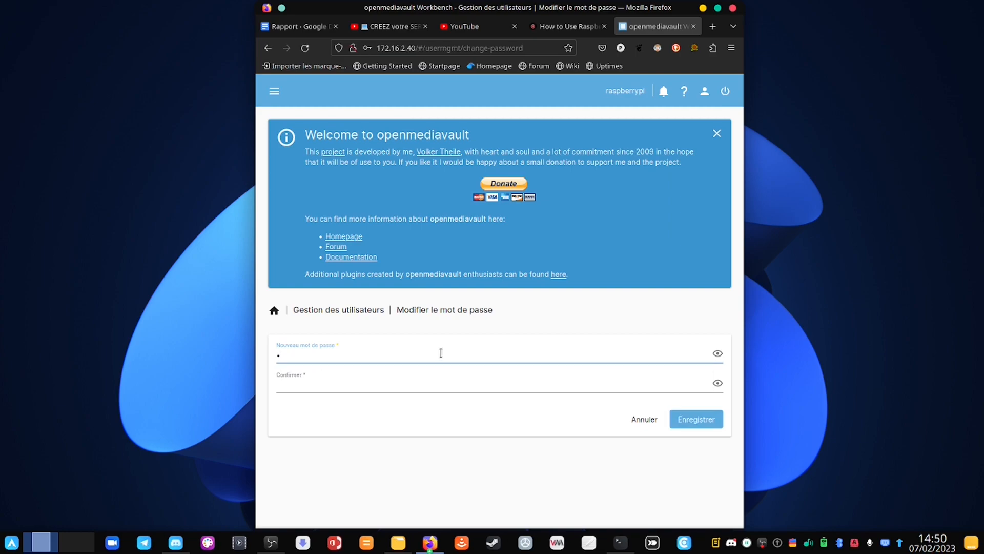
{"action": "type", "text": "••••••"}
{"action": "key", "text": "Tab"}
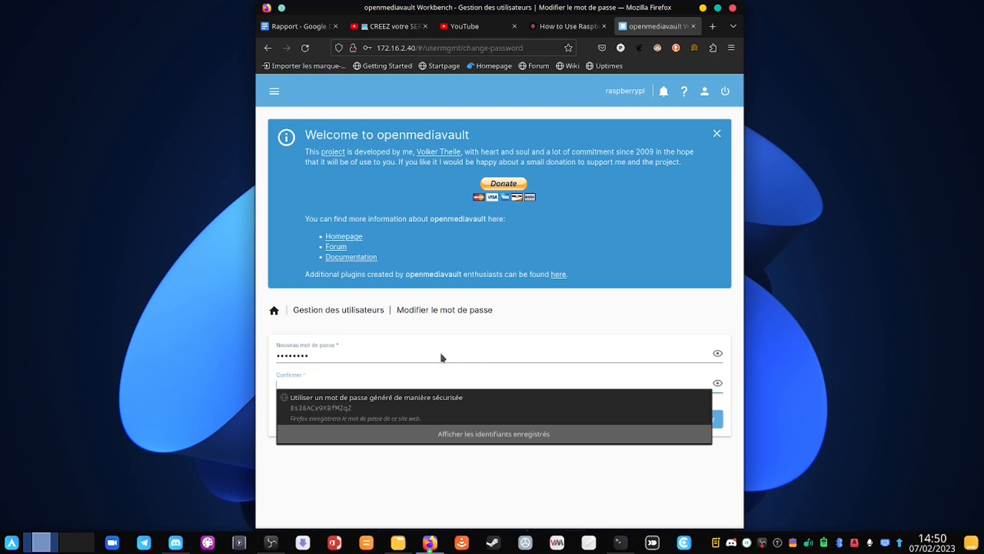
{"action": "type", "text": "••••"}
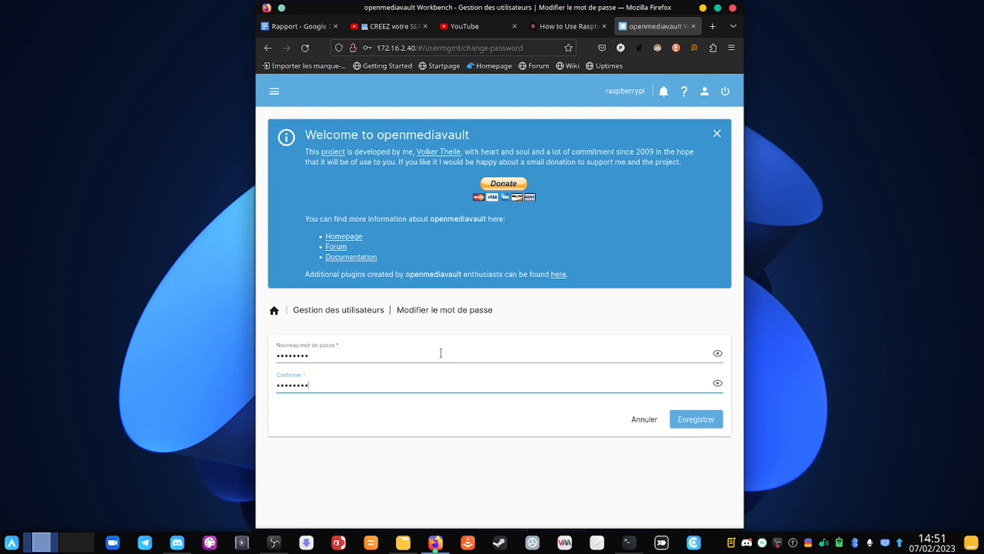
{"action": "left_click", "coordinate": [702, 418]}
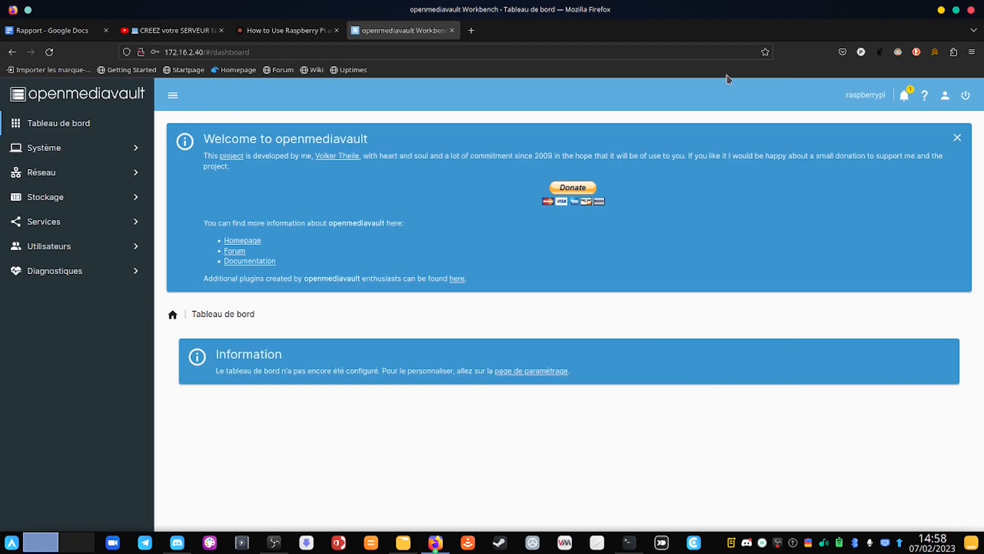
Step: Clear the Bad Request notification from the notifications panel
{"action": "left_click", "coordinate": [904, 96]}
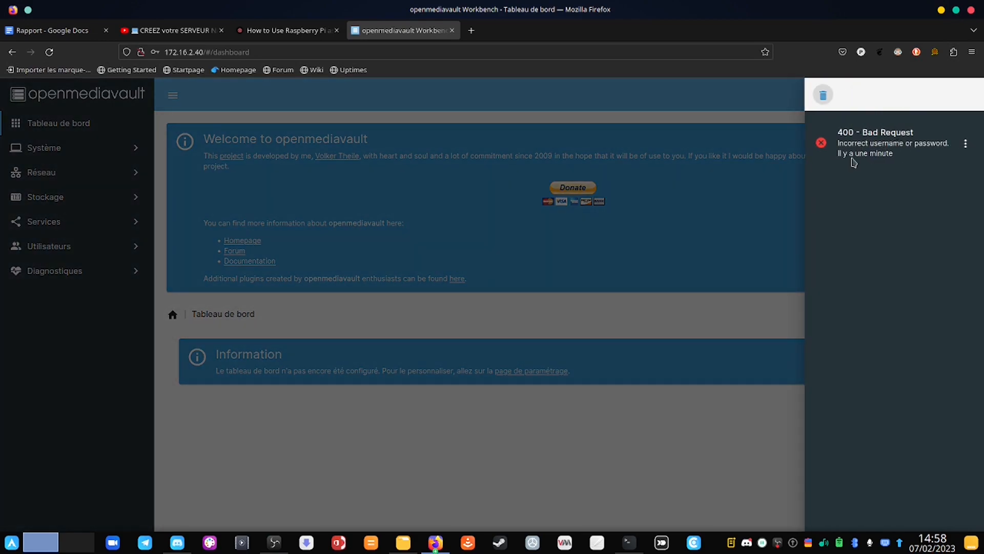
{"action": "left_click", "coordinate": [825, 95]}
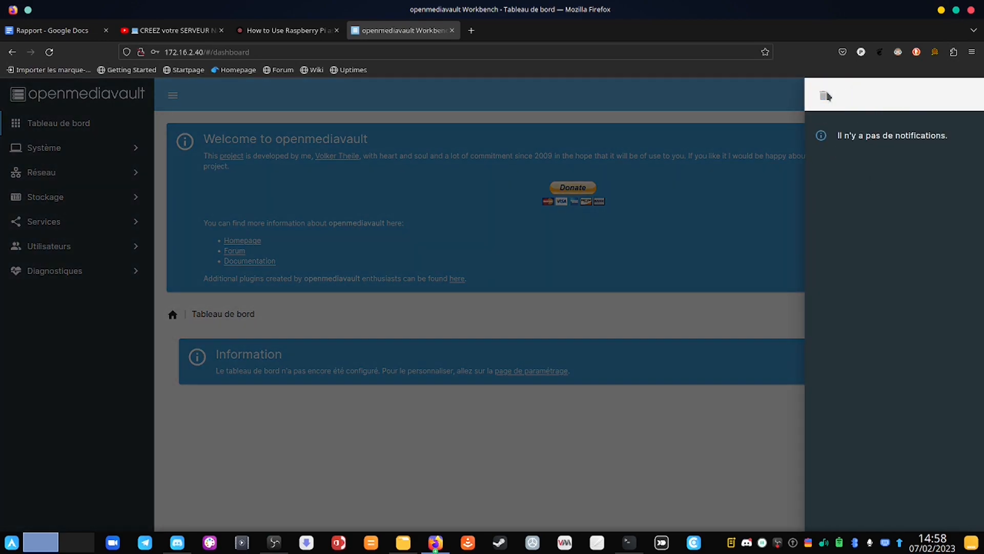
{"action": "left_click", "coordinate": [705, 96]}
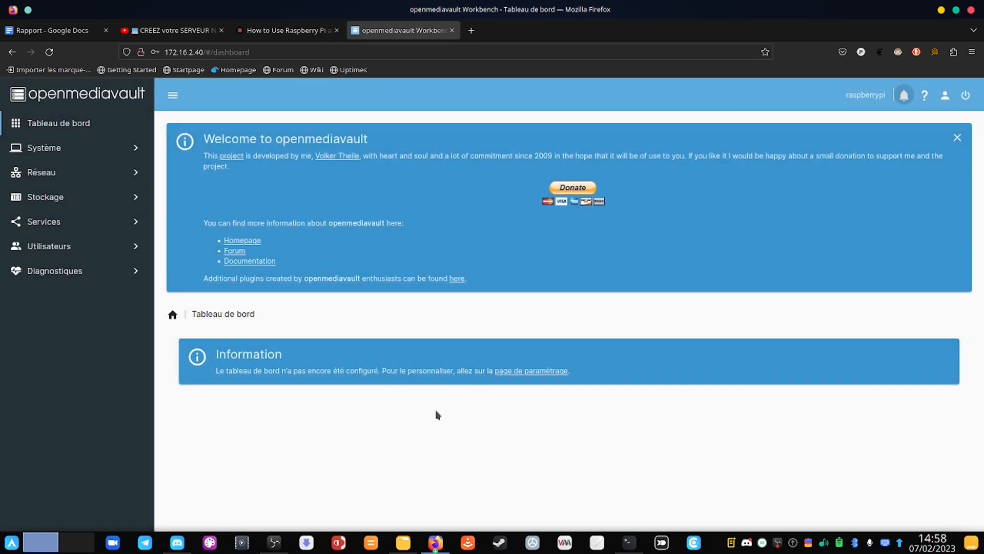
Step: On the dashboard widget settings page, tick every widget at once
{"action": "left_click", "coordinate": [524, 376]}
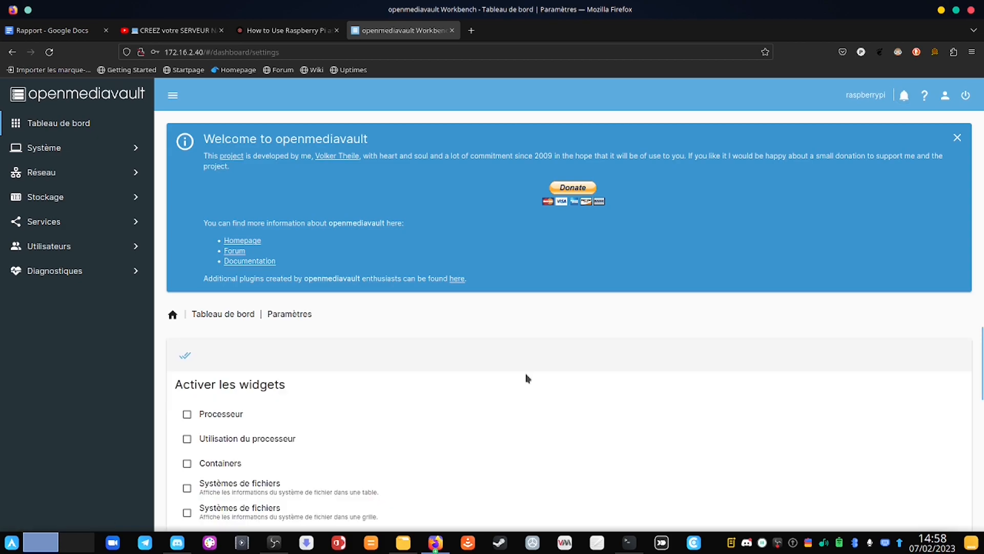
{"action": "scroll", "coordinate": [526, 379], "scroll_direction": "down", "scroll_amount": 3}
{"action": "scroll", "coordinate": [526, 378], "scroll_direction": "up", "scroll_amount": 3}
{"action": "left_click", "coordinate": [185, 357]}
{"action": "scroll", "coordinate": [291, 461], "scroll_direction": "down", "scroll_amount": 5}
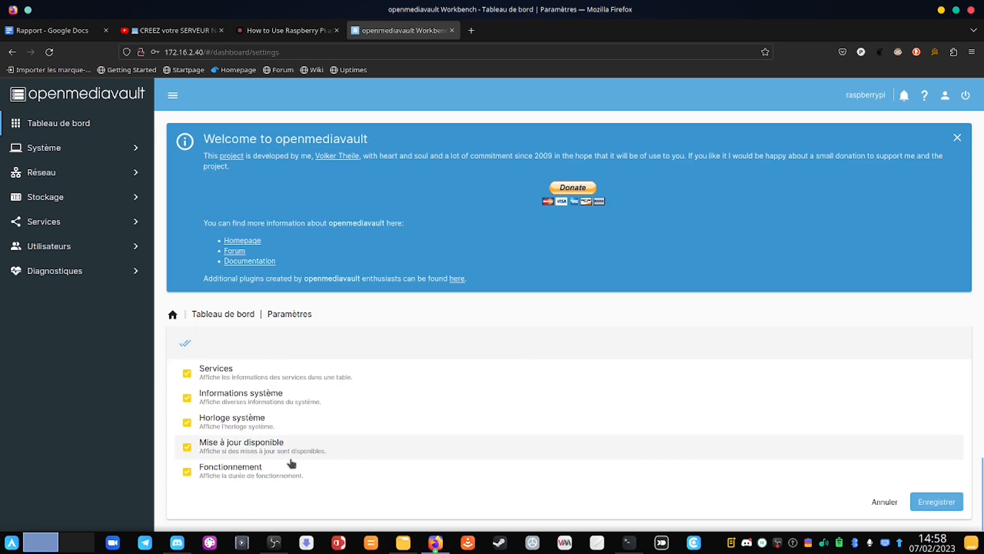
Step: Save the widget selection, review Processeur, Mémoire and other widgets, and close the welcome banner
{"action": "left_click", "coordinate": [945, 501]}
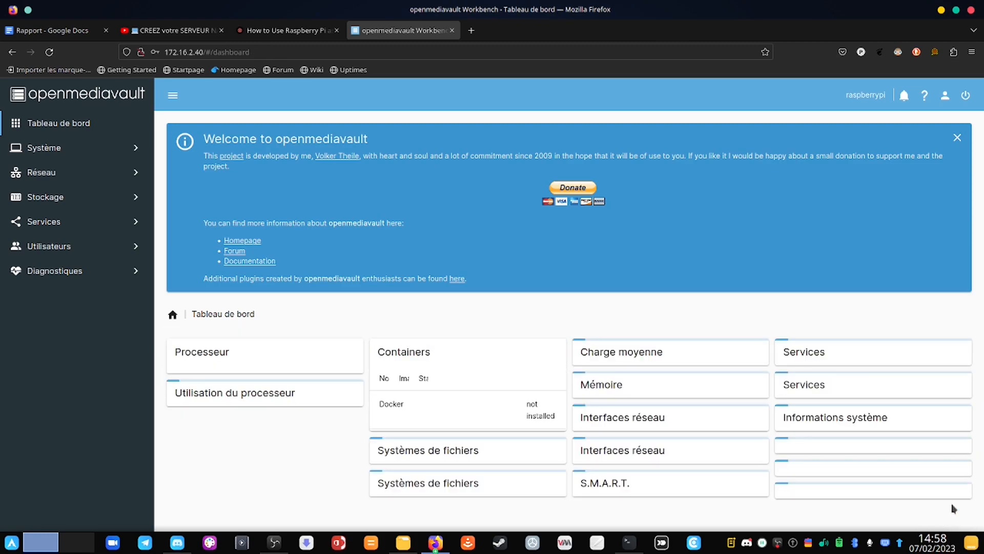
{"action": "scroll", "coordinate": [952, 508], "scroll_direction": "down", "scroll_amount": 1}
{"action": "scroll", "coordinate": [669, 419], "scroll_direction": "down", "scroll_amount": 2}
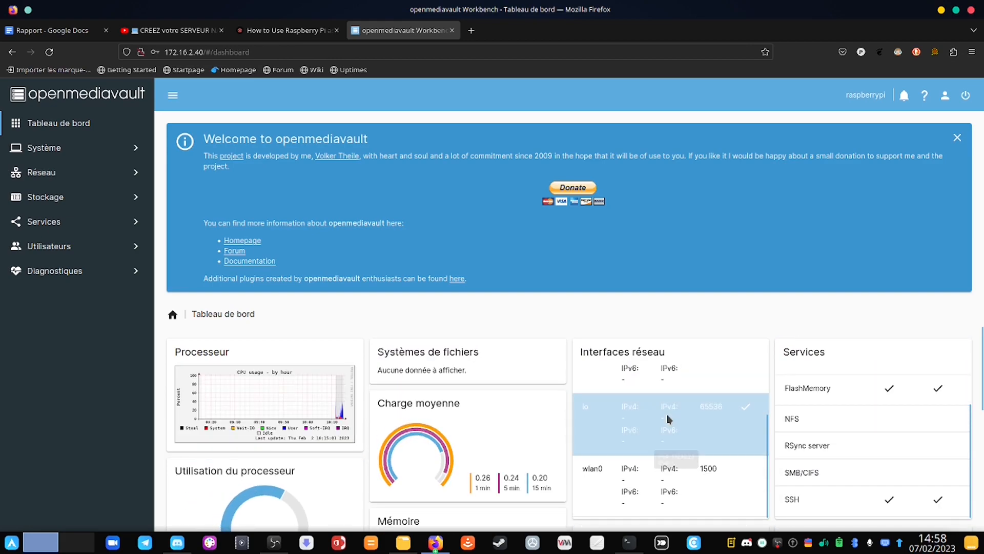
{"action": "scroll", "coordinate": [670, 420], "scroll_direction": "down", "scroll_amount": 3}
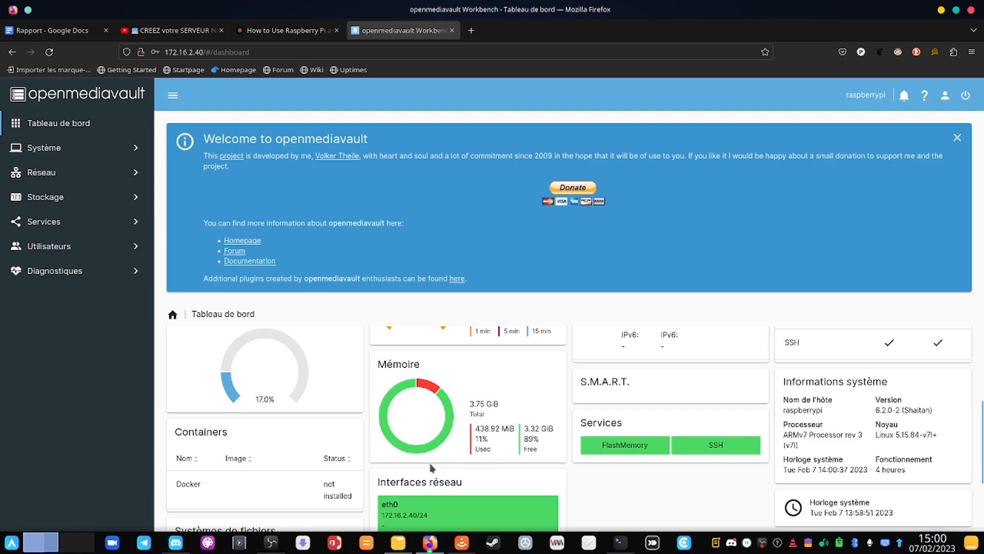
{"action": "scroll", "coordinate": [280, 421], "scroll_direction": "down", "scroll_amount": 2}
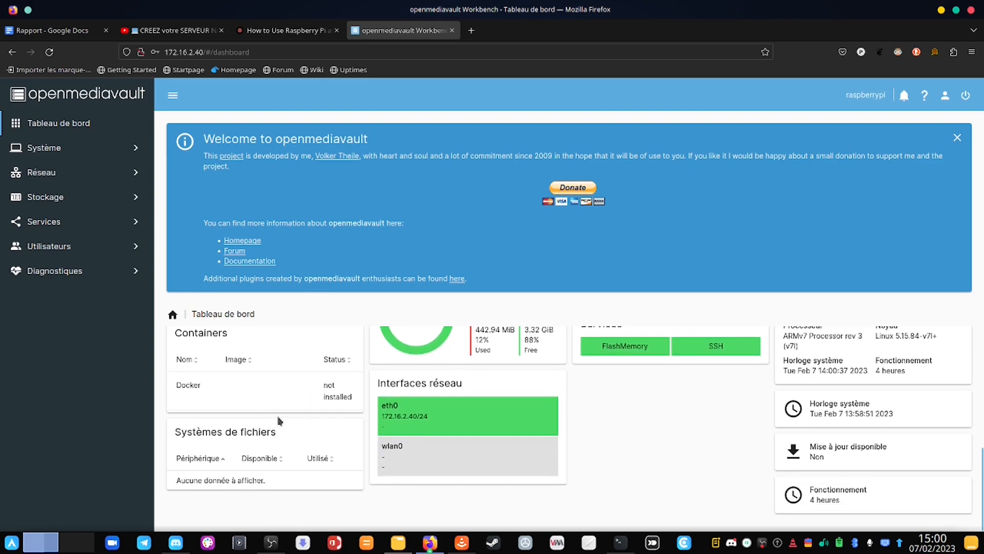
{"action": "scroll", "coordinate": [279, 420], "scroll_direction": "up", "scroll_amount": 3}
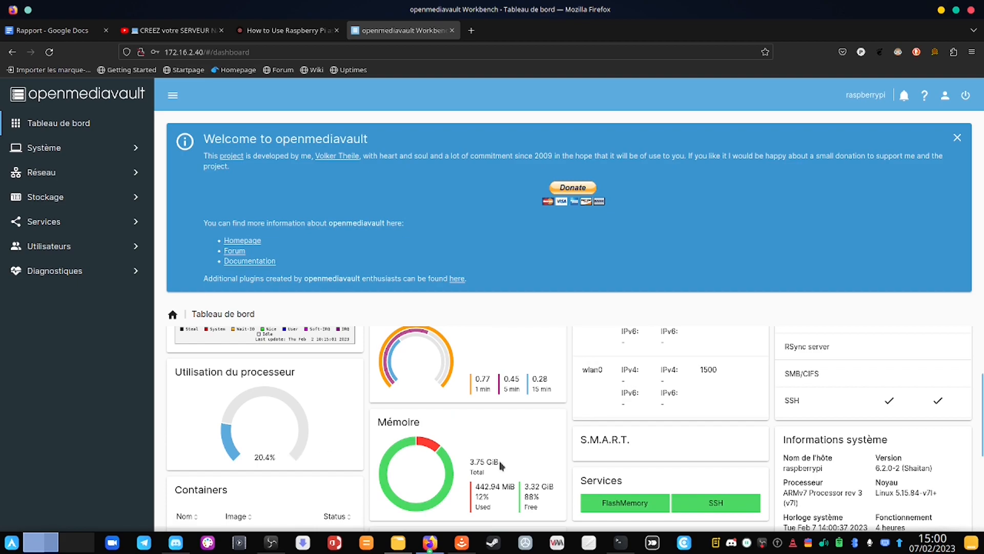
{"action": "scroll", "coordinate": [502, 465], "scroll_direction": "up", "scroll_amount": 2}
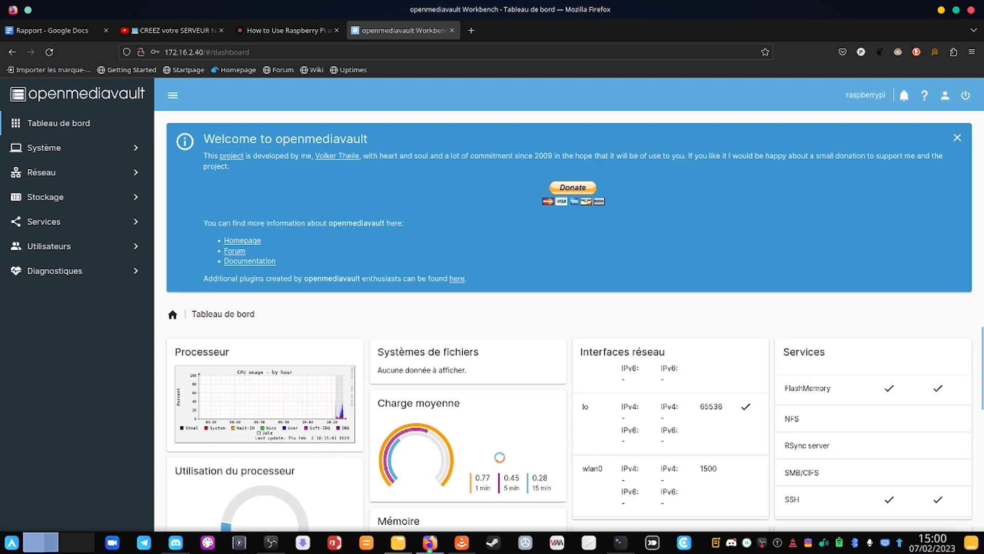
{"action": "scroll", "coordinate": [503, 462], "scroll_direction": "down", "scroll_amount": 5}
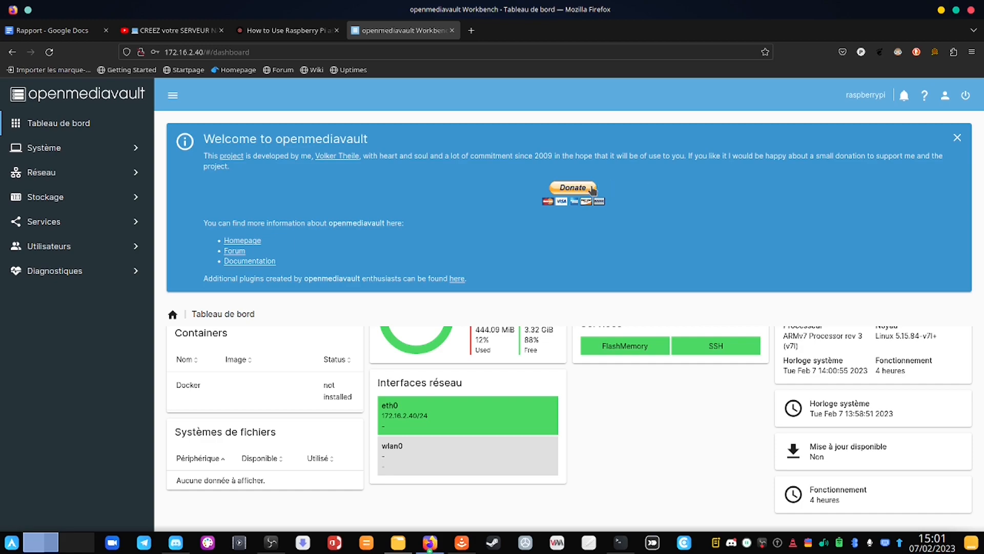
{"action": "left_click", "coordinate": [957, 138]}
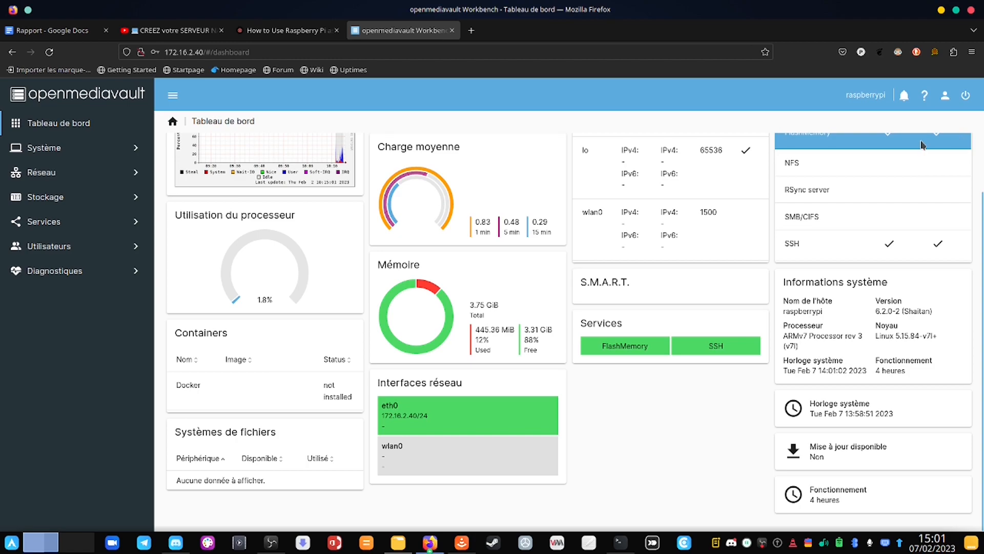
{"action": "scroll", "coordinate": [648, 275], "scroll_direction": "up", "scroll_amount": 2}
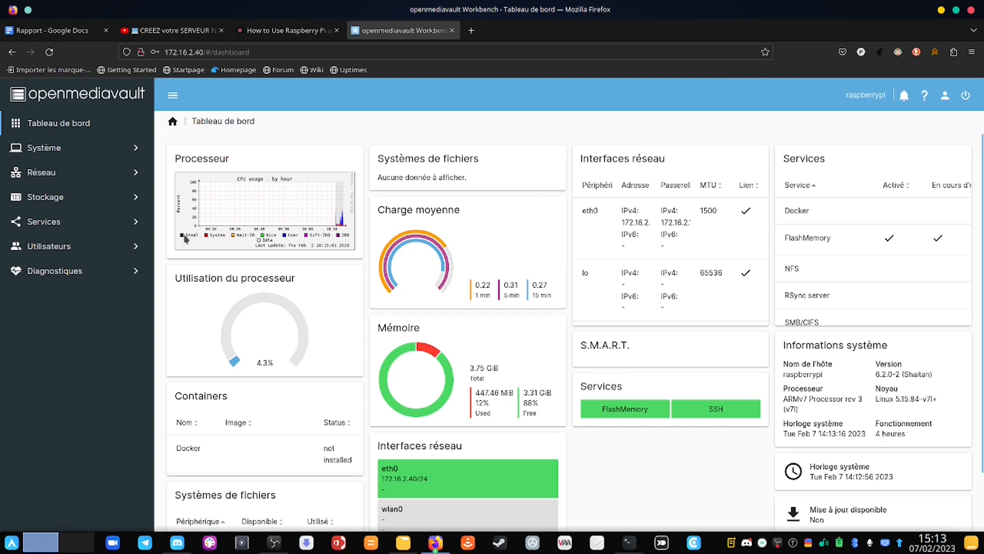
Step: Open Stockage > Disques and select the 14.34 GiB SanDisk /dev/sda drive
{"action": "left_click", "coordinate": [71, 199]}
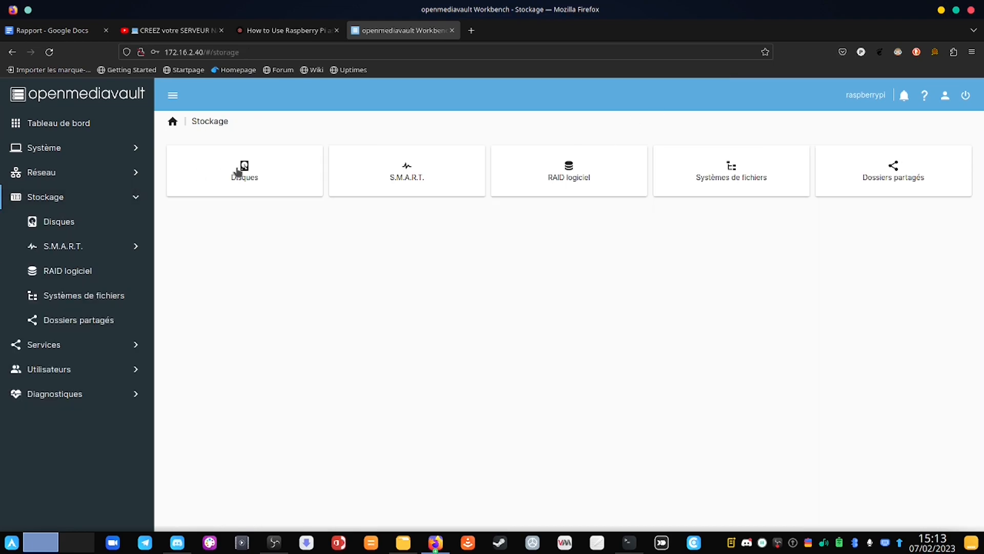
{"action": "left_click", "coordinate": [264, 168]}
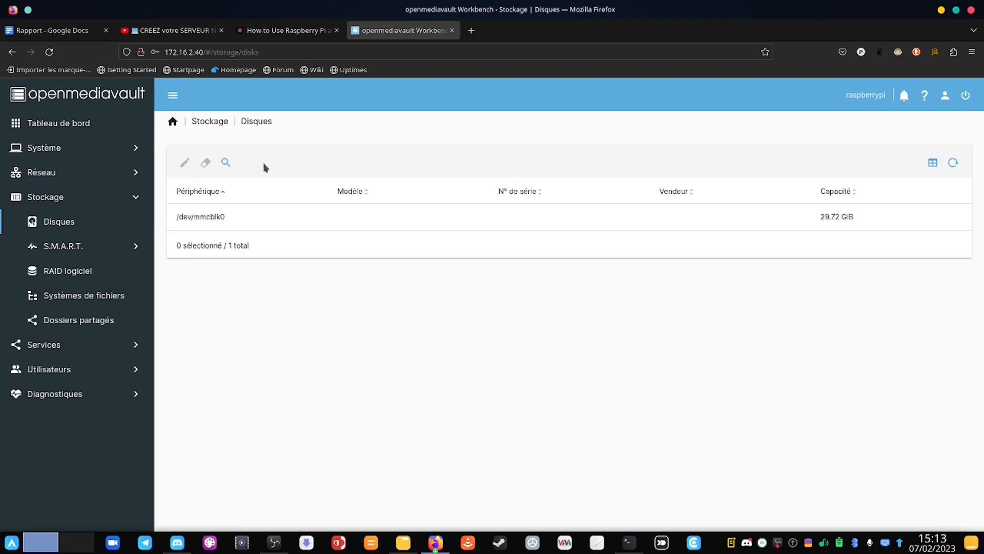
{"action": "left_click", "coordinate": [358, 208]}
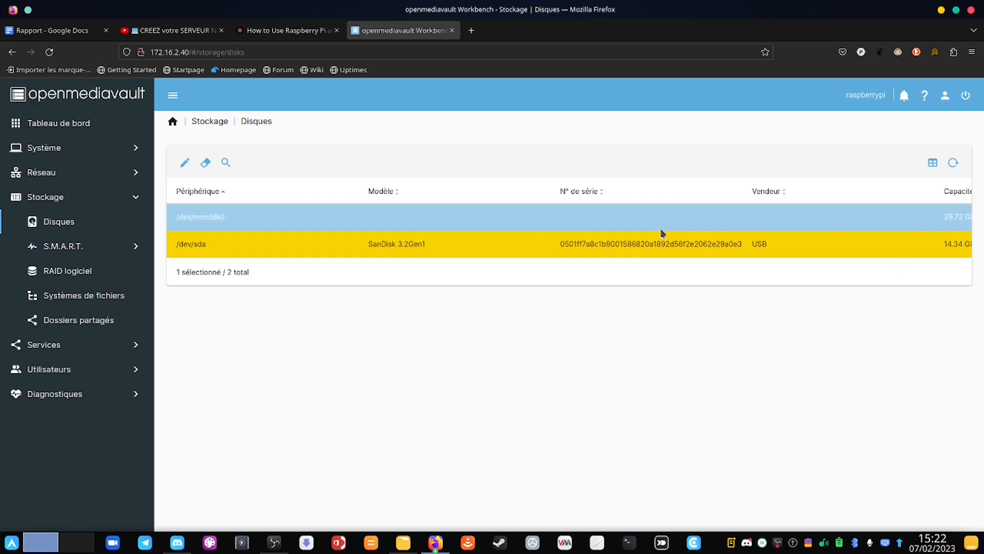
Step: Quick-wipe /dev/sda with Effacer, confirming data loss, and close the finished output
{"action": "left_click", "coordinate": [206, 165]}
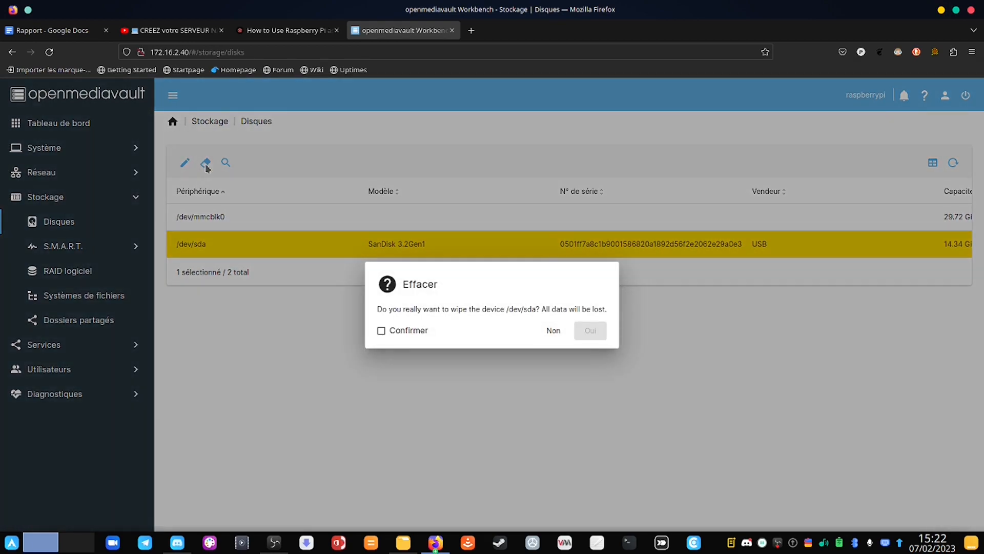
{"action": "left_click", "coordinate": [413, 330]}
{"action": "left_click", "coordinate": [590, 332]}
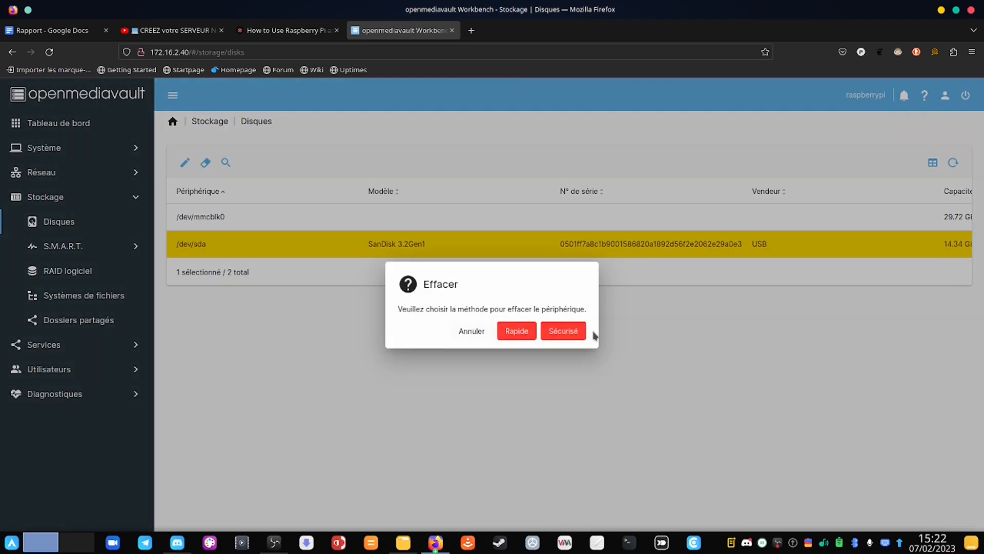
{"action": "left_click", "coordinate": [516, 332]}
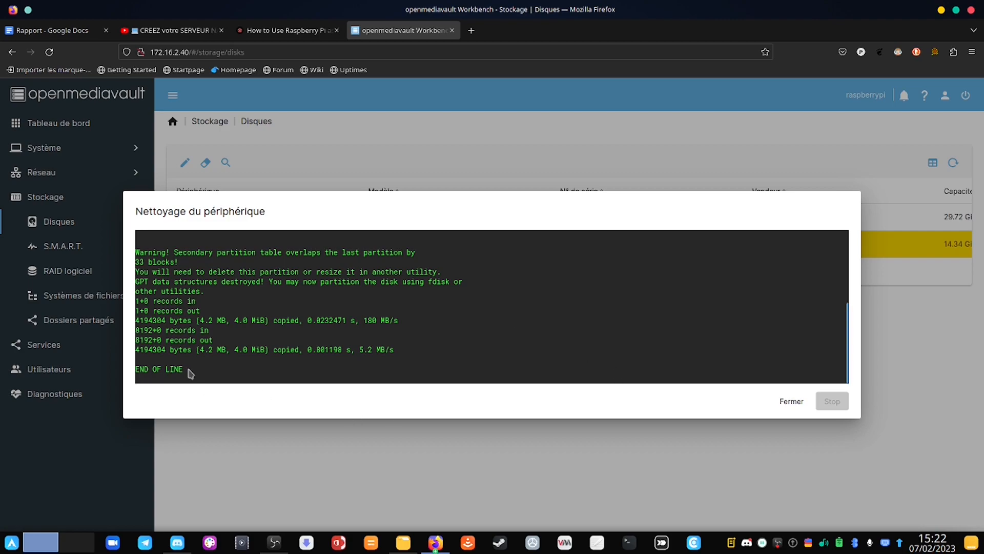
{"action": "left_click", "coordinate": [788, 402]}
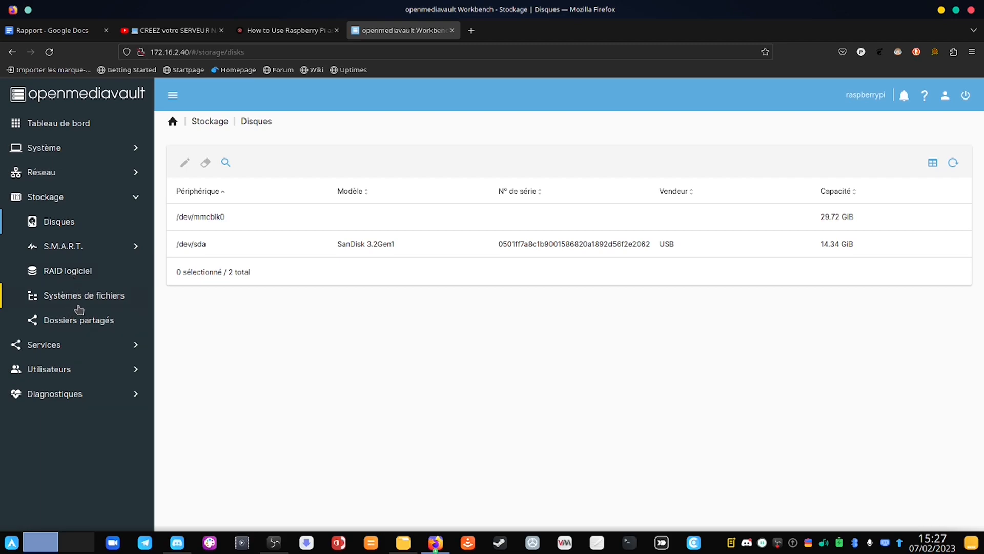
Step: In Systèmes de fichiers, create an EXT4 filesystem on the SanDisk /dev/sda device and close the output
{"action": "left_click", "coordinate": [98, 295]}
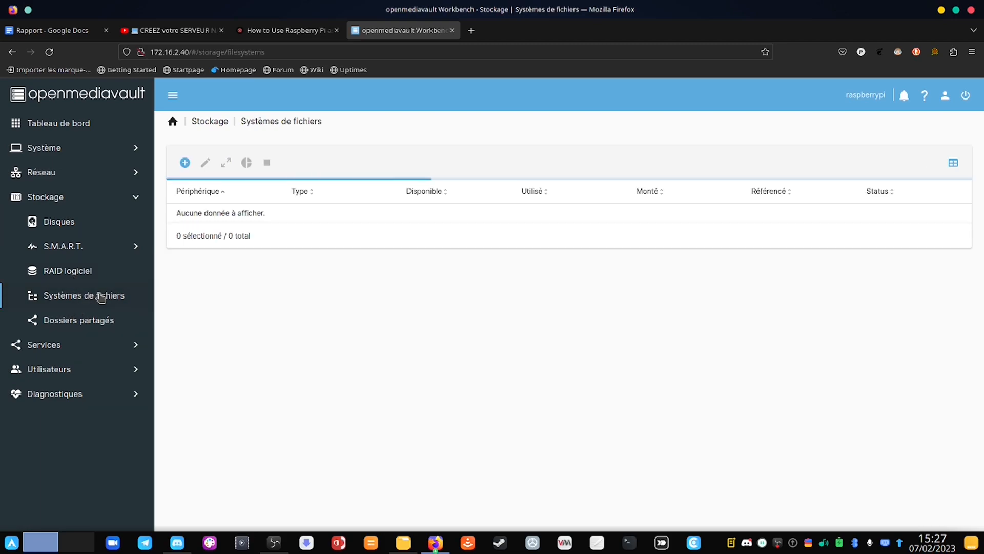
{"action": "left_click", "coordinate": [185, 163]}
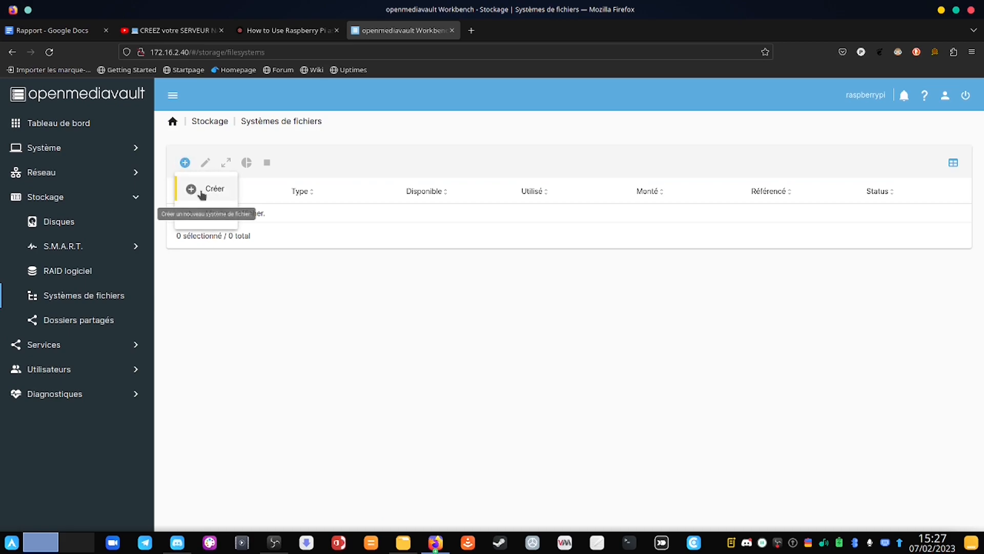
{"action": "left_click", "coordinate": [197, 192]}
{"action": "left_click", "coordinate": [222, 170]}
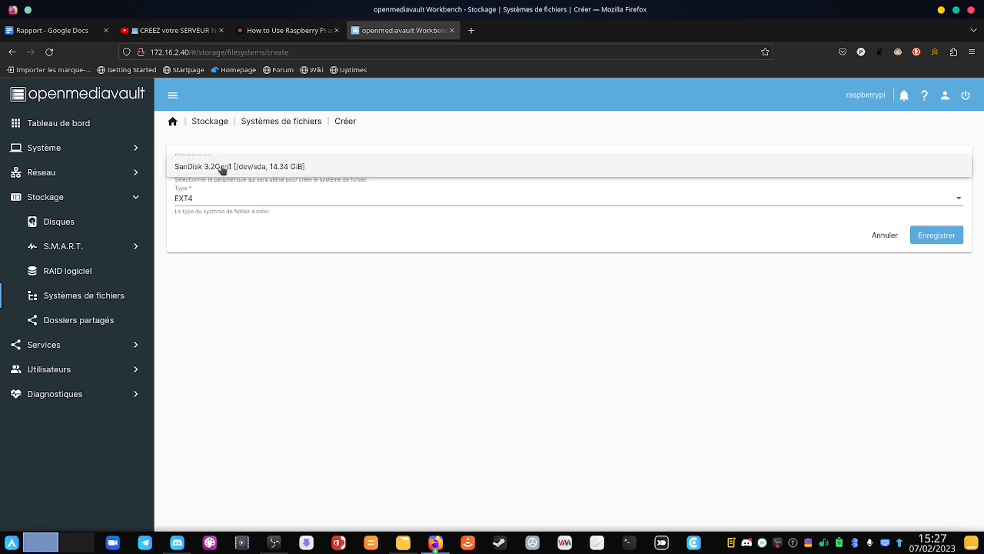
{"action": "left_click", "coordinate": [223, 167]}
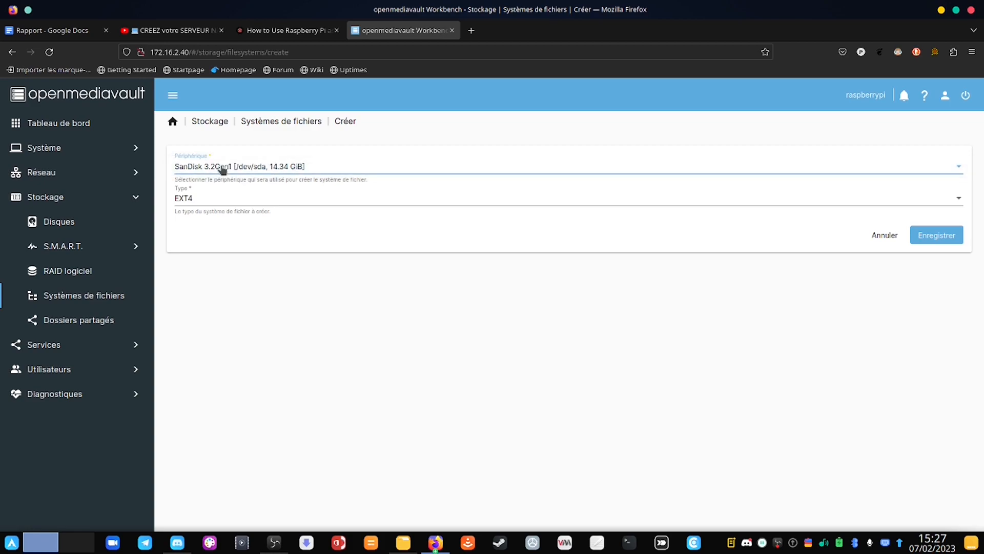
{"action": "left_click", "coordinate": [235, 203]}
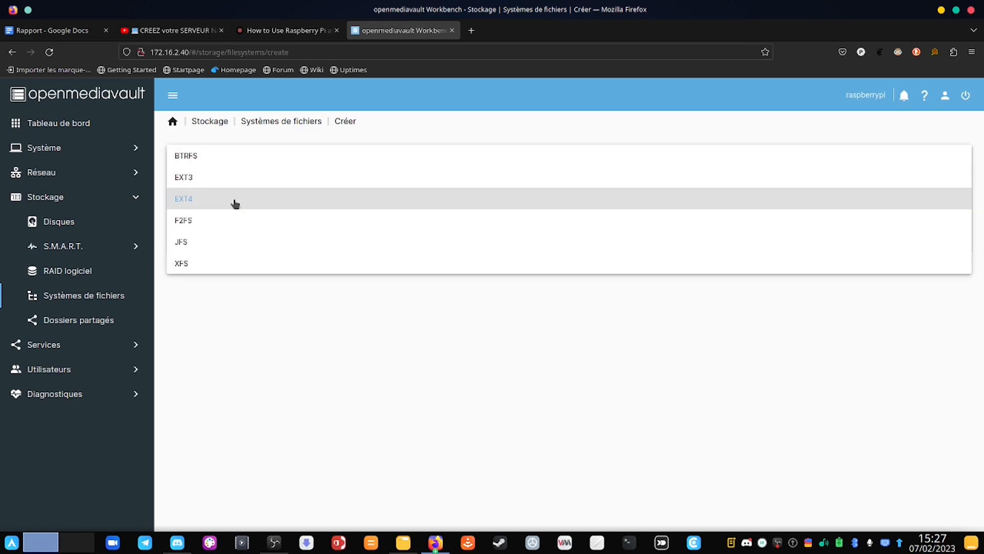
{"action": "left_click", "coordinate": [282, 208]}
{"action": "left_click", "coordinate": [936, 235]}
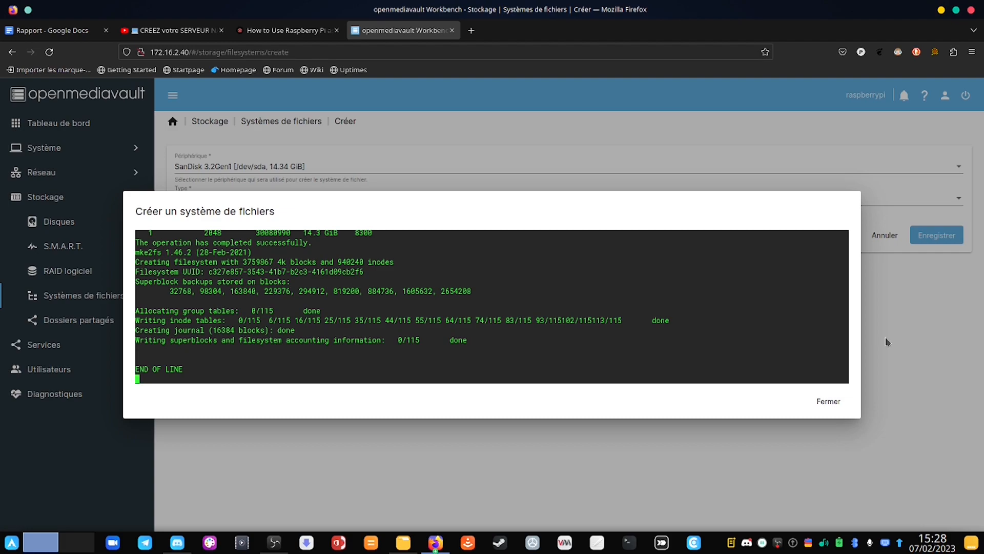
{"action": "left_click", "coordinate": [829, 401]}
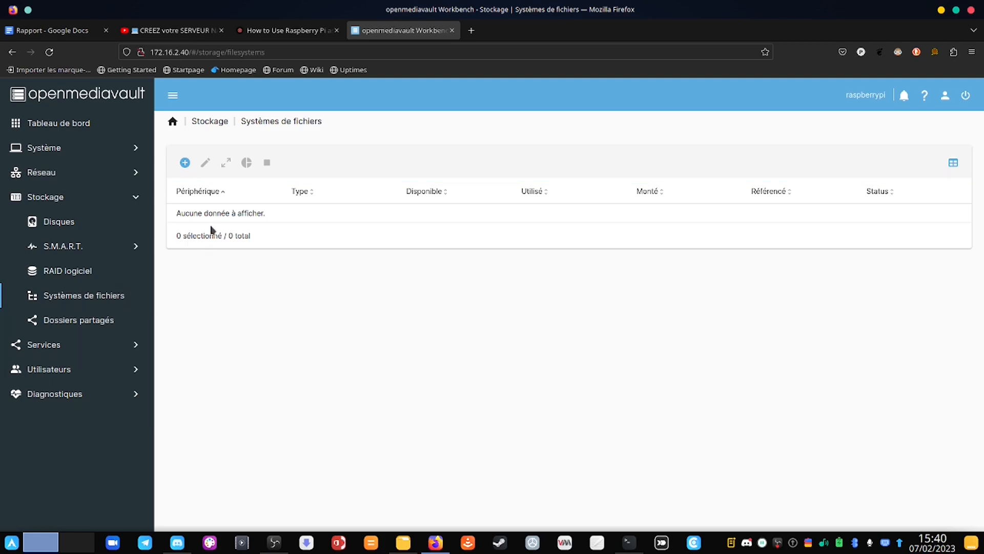
Step: Mount /dev/sda1 (EXT4, 14.34 GiB) and apply the pending configuration changes
{"action": "left_click", "coordinate": [186, 163]}
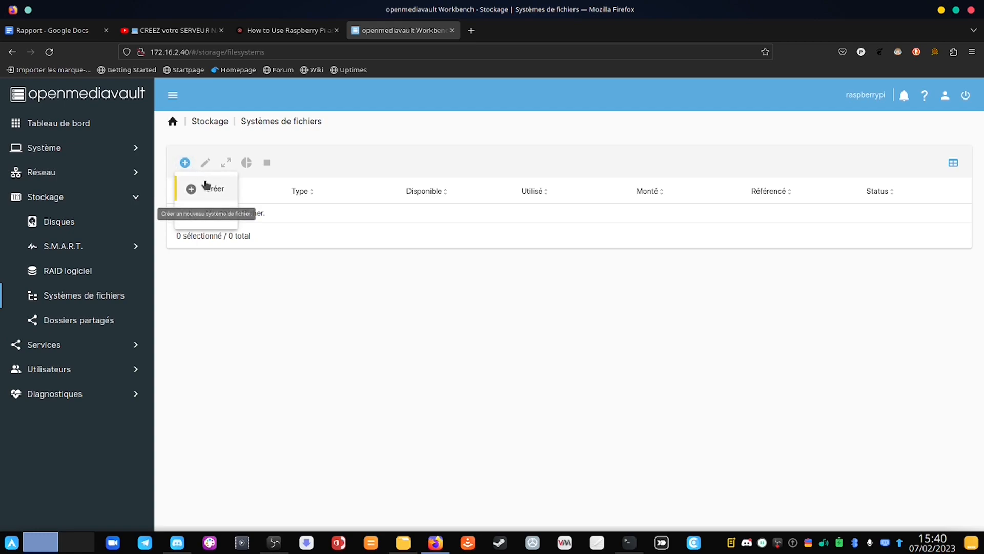
{"action": "left_click", "coordinate": [212, 214]}
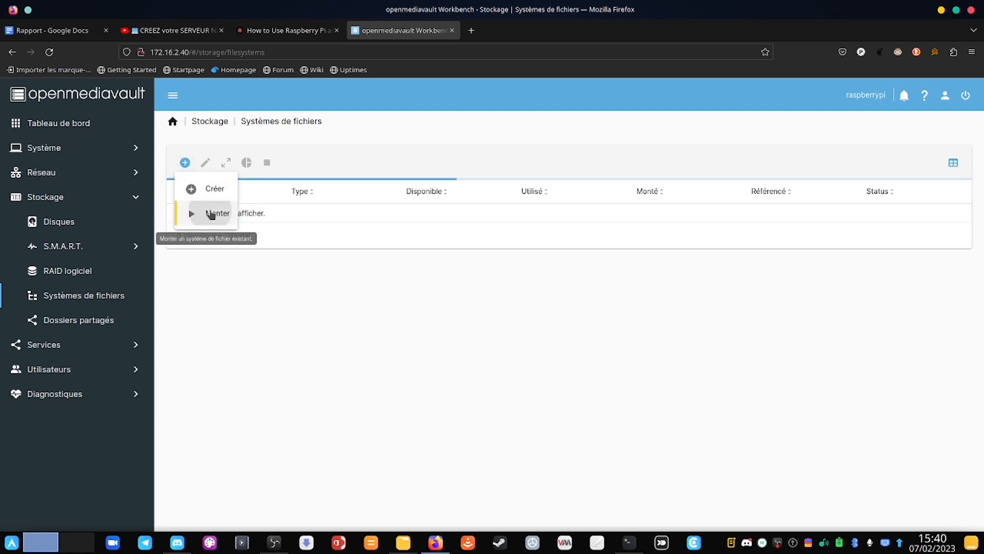
{"action": "left_click", "coordinate": [236, 169]}
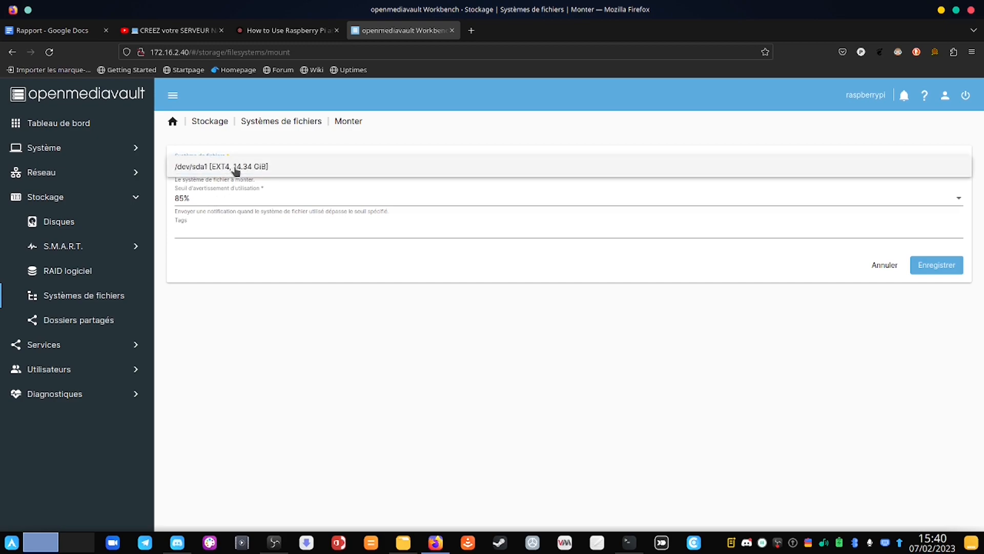
{"action": "left_click", "coordinate": [236, 168]}
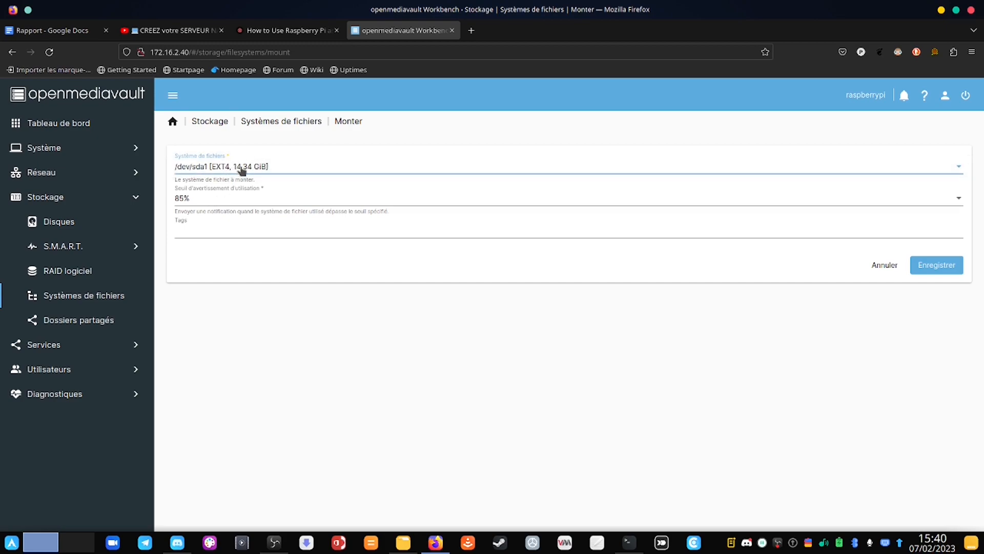
{"action": "left_click", "coordinate": [937, 265]}
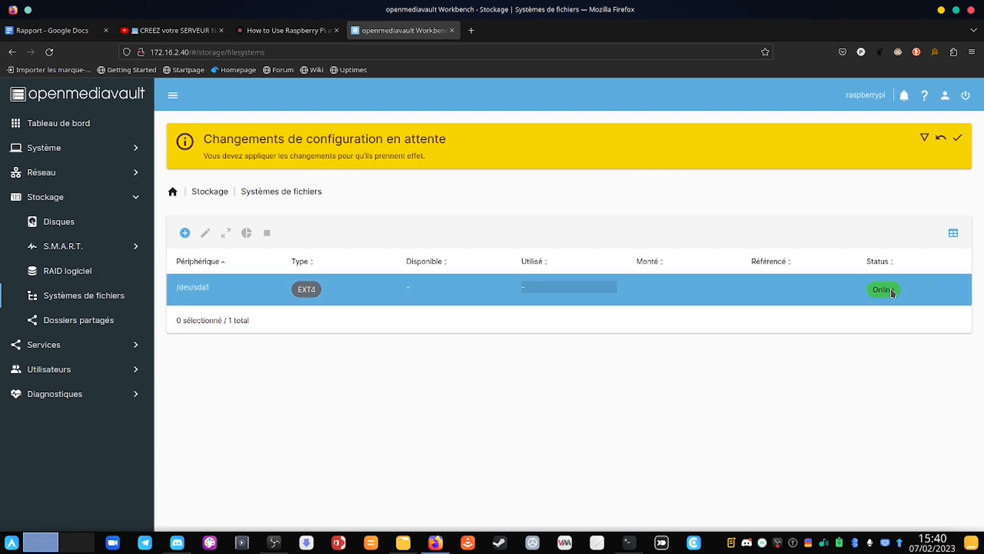
{"action": "left_click", "coordinate": [961, 141]}
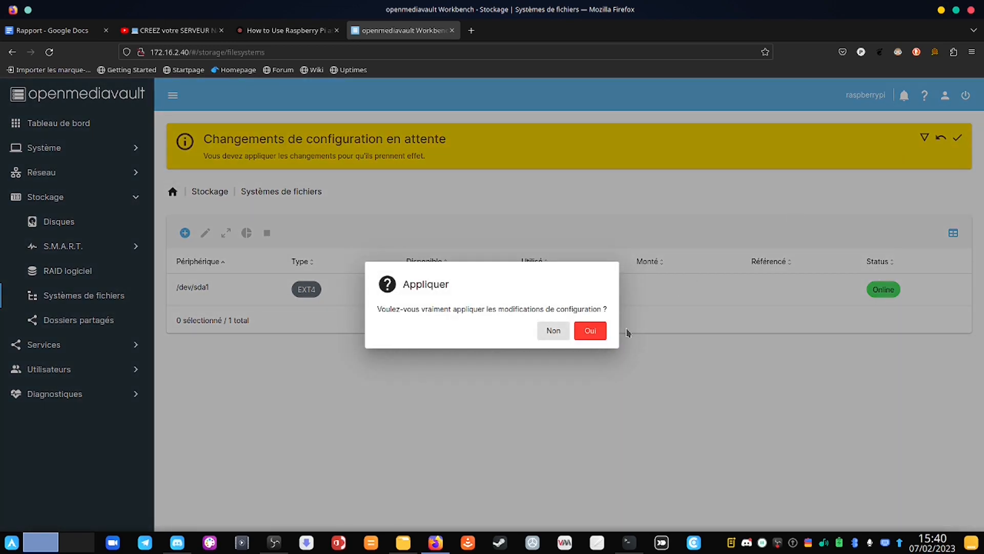
{"action": "left_click", "coordinate": [589, 330]}
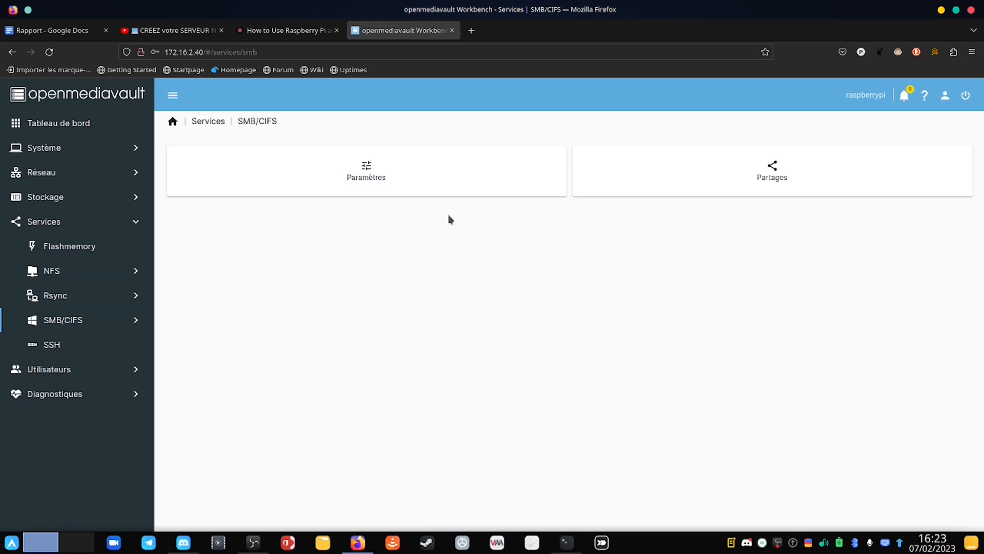
Step: Save the SMB/CIFS service settings under Services > SMB/CIFS > Paramètres
{"action": "left_click", "coordinate": [110, 326]}
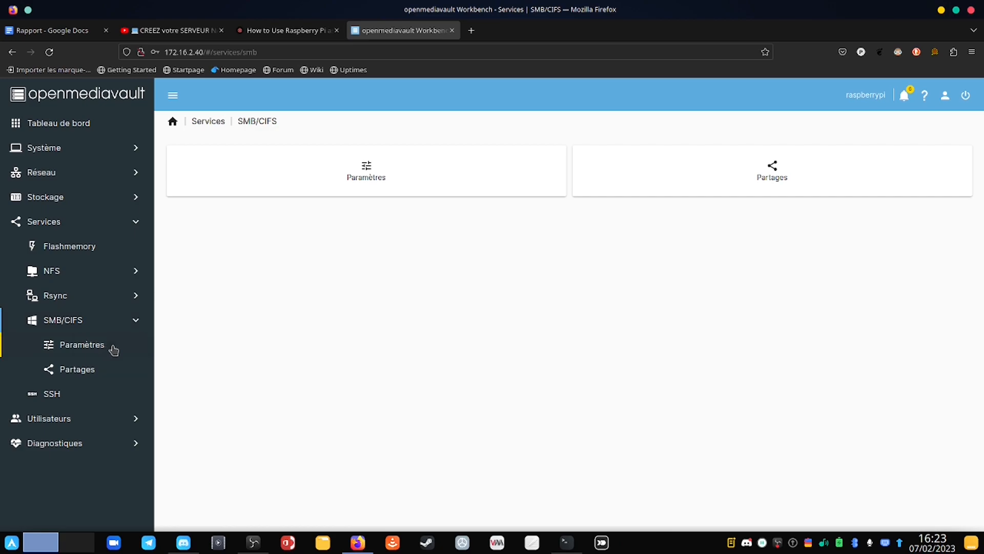
{"action": "left_click", "coordinate": [82, 345]}
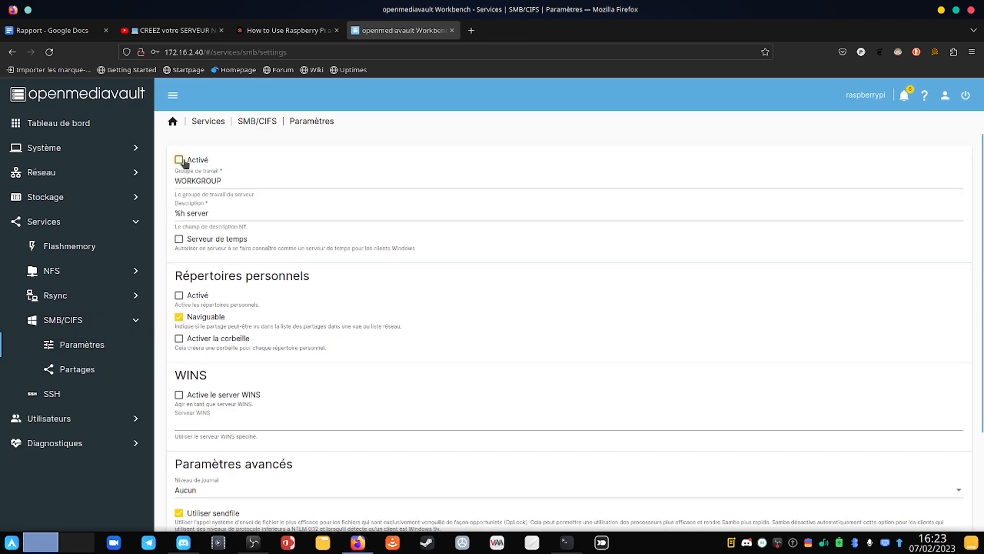
{"action": "scroll", "coordinate": [374, 302], "scroll_direction": "down", "scroll_amount": 3}
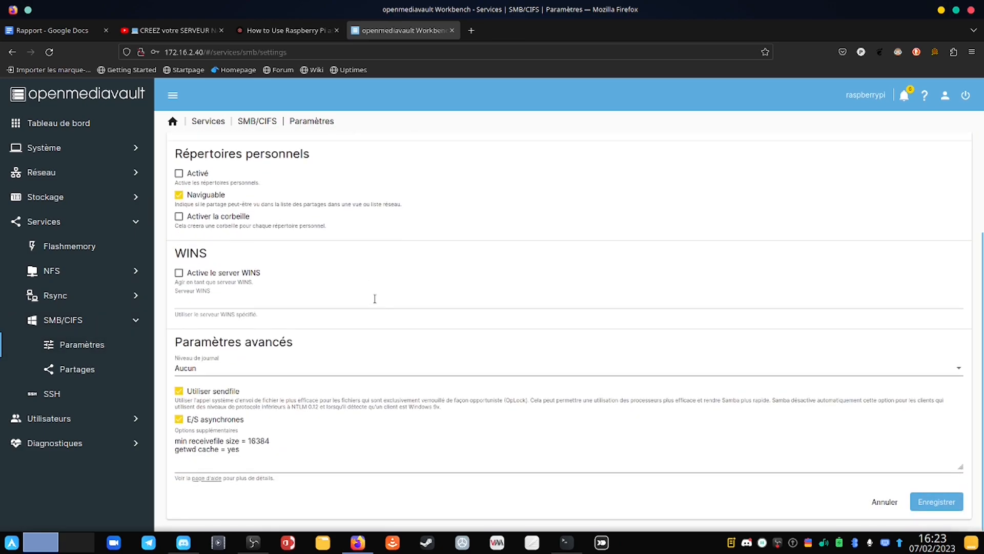
{"action": "left_click", "coordinate": [957, 502]}
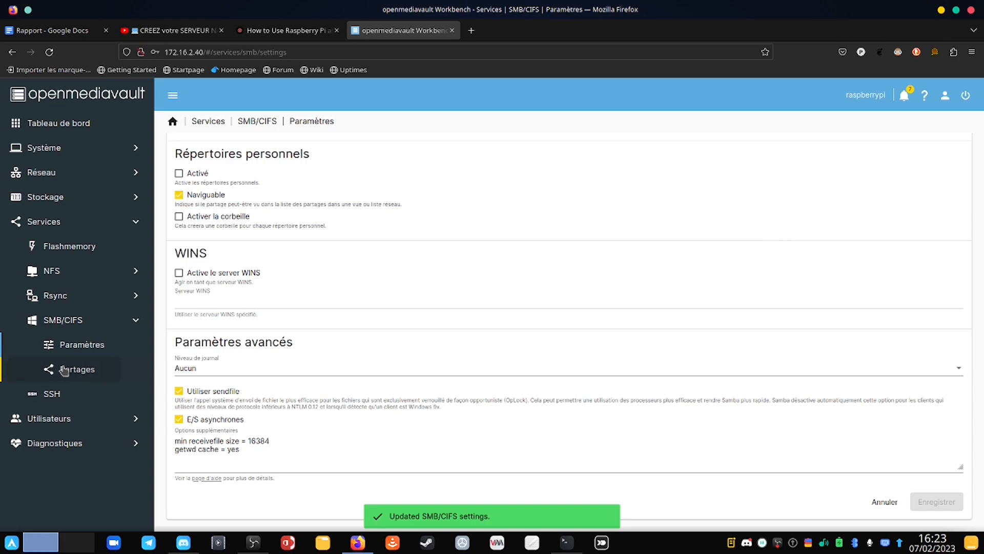
Step: Open the empty SMB Partages list and apply the pending configuration changes
{"action": "left_click", "coordinate": [79, 369]}
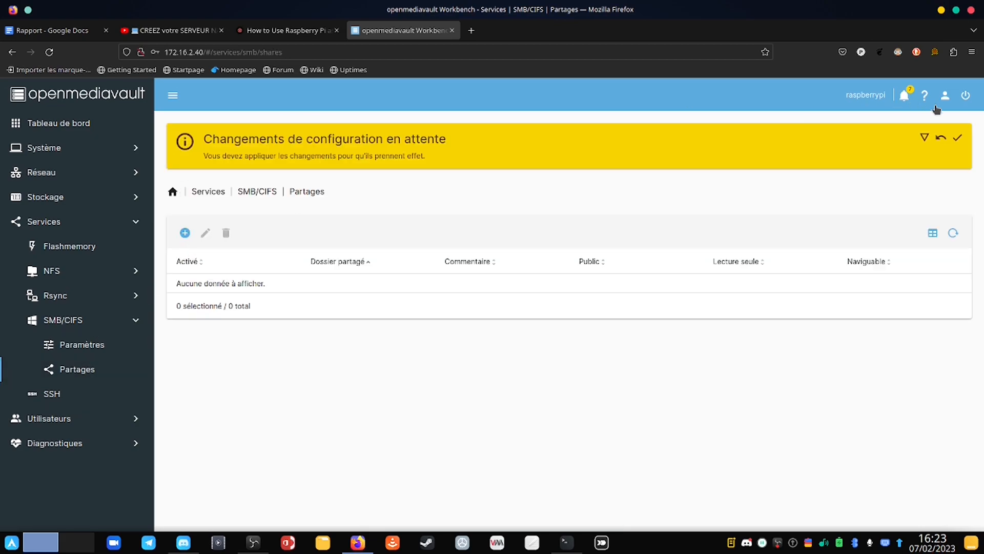
{"action": "left_click", "coordinate": [958, 139]}
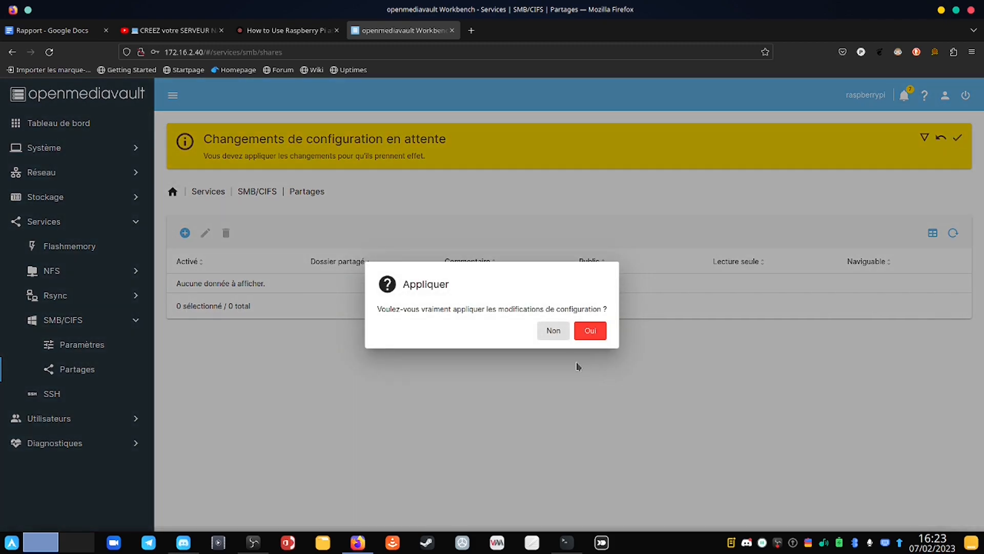
{"action": "left_click", "coordinate": [589, 331]}
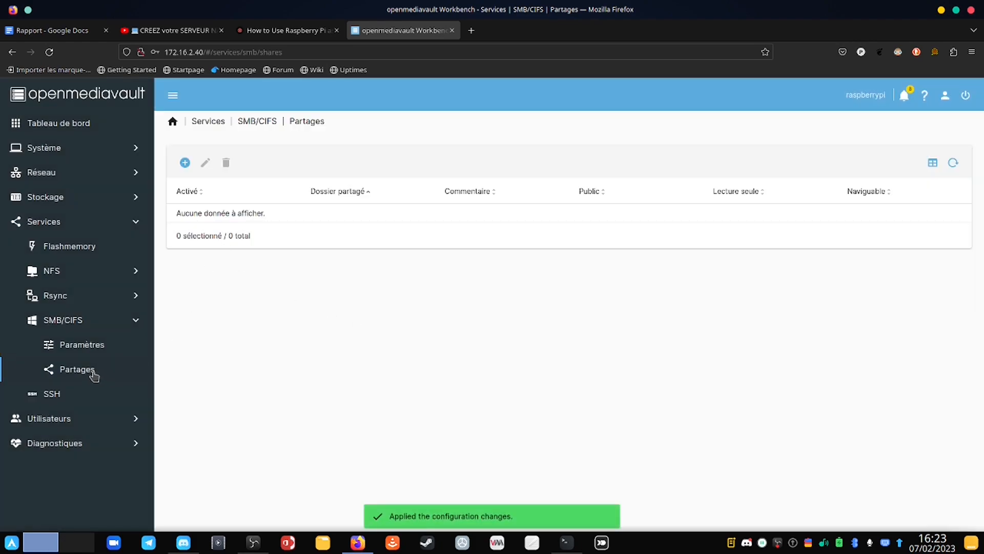
Step: Add an SMB share of PARTAGE with comment 'Partage sur pi', save, and apply the changes
{"action": "left_click", "coordinate": [184, 171]}
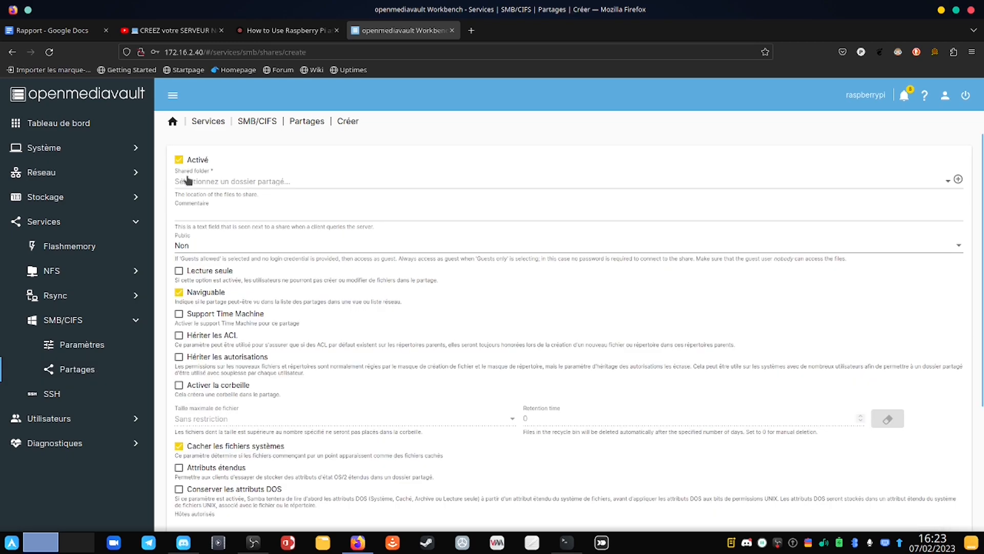
{"action": "left_click", "coordinate": [189, 180]}
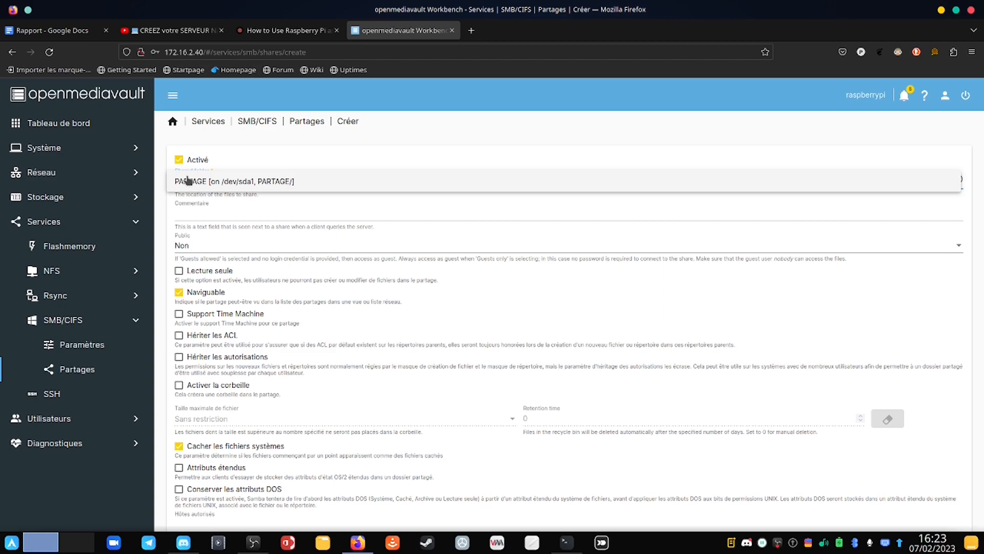
{"action": "left_click", "coordinate": [188, 181]}
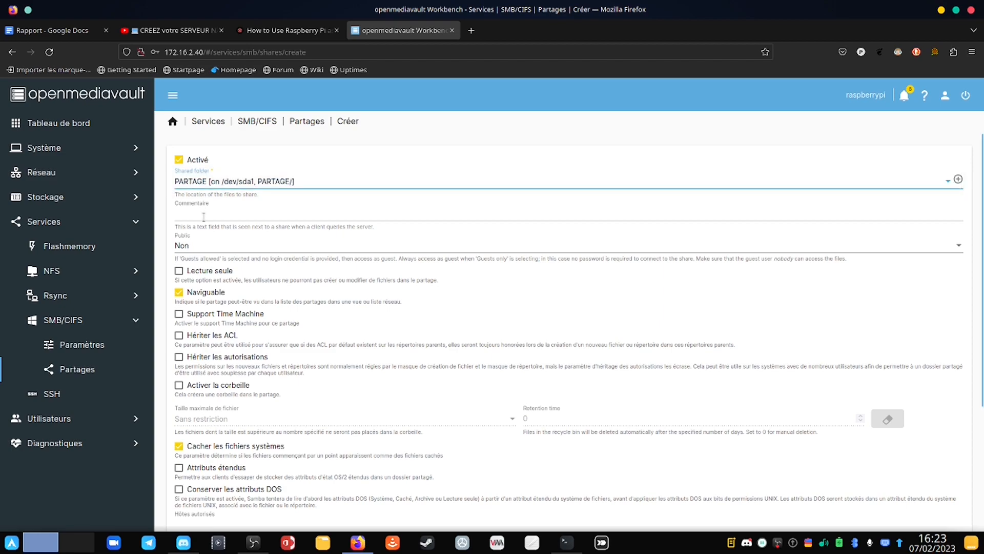
{"action": "left_click", "coordinate": [219, 210]}
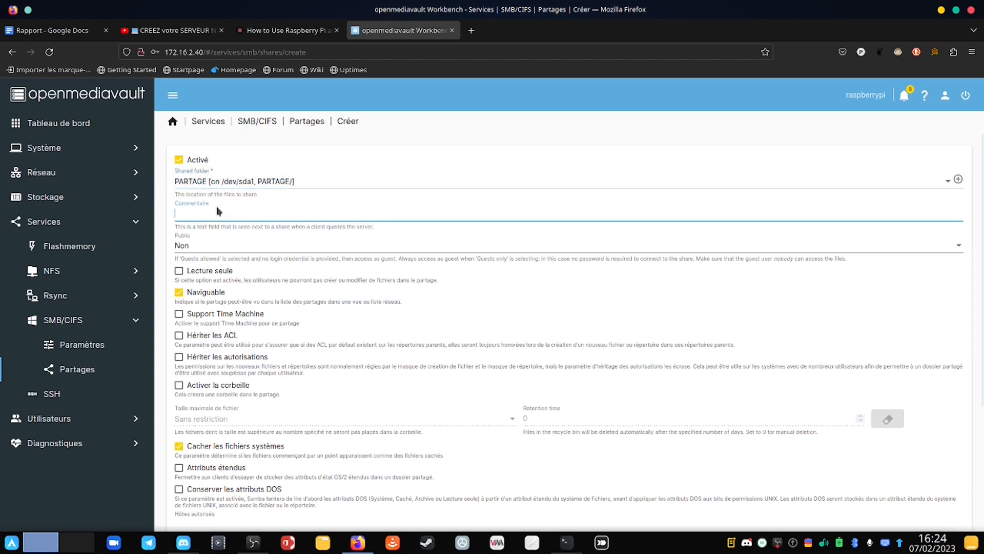
{"action": "type", "text": "Partage su"}
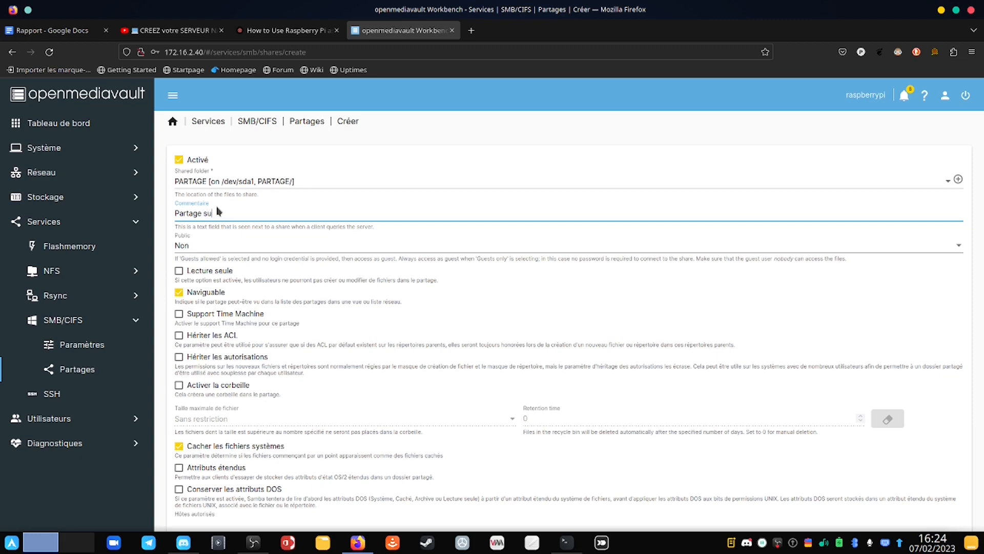
{"action": "type", "text": "r pi"}
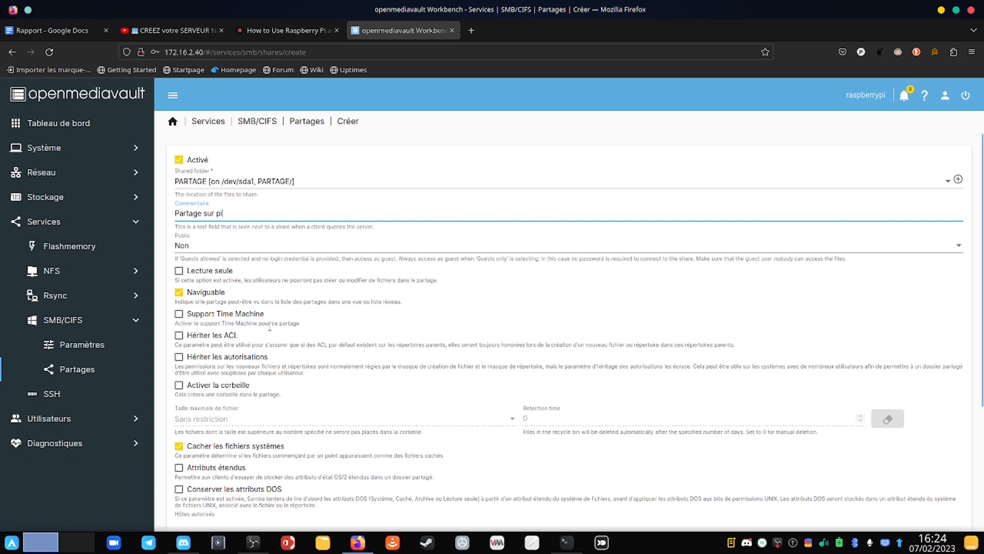
{"action": "scroll", "coordinate": [274, 356], "scroll_direction": "down", "scroll_amount": 3}
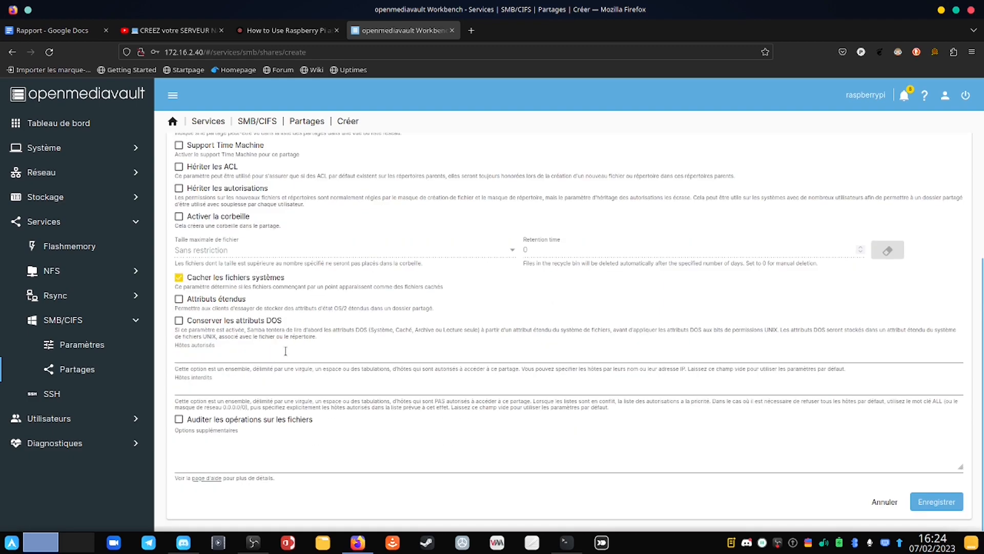
{"action": "left_click", "coordinate": [948, 503]}
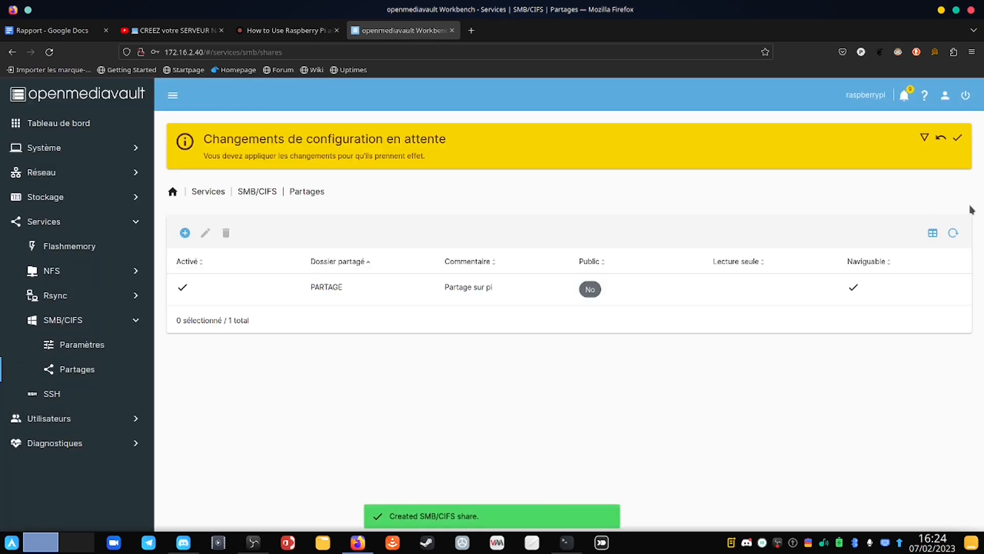
{"action": "left_click", "coordinate": [955, 141]}
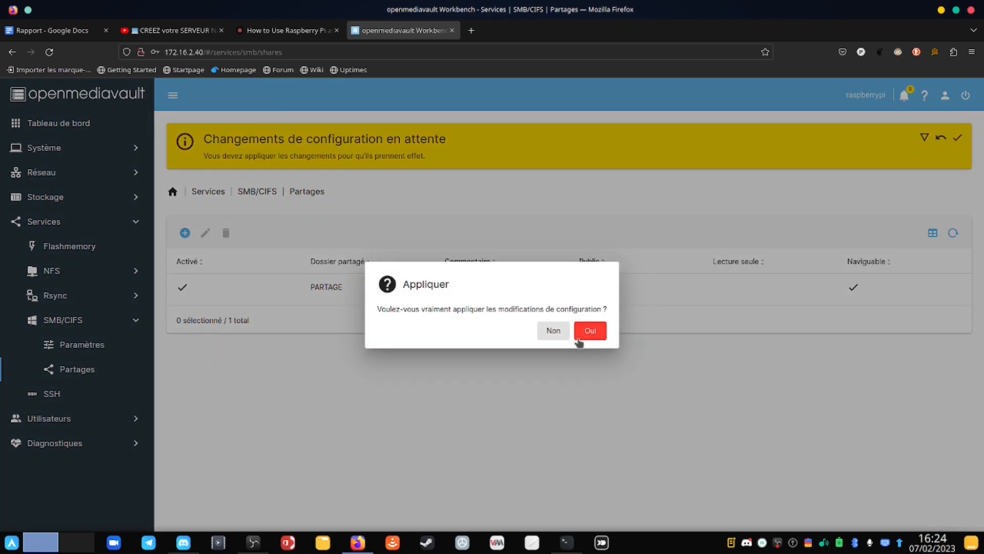
{"action": "left_click", "coordinate": [590, 331]}
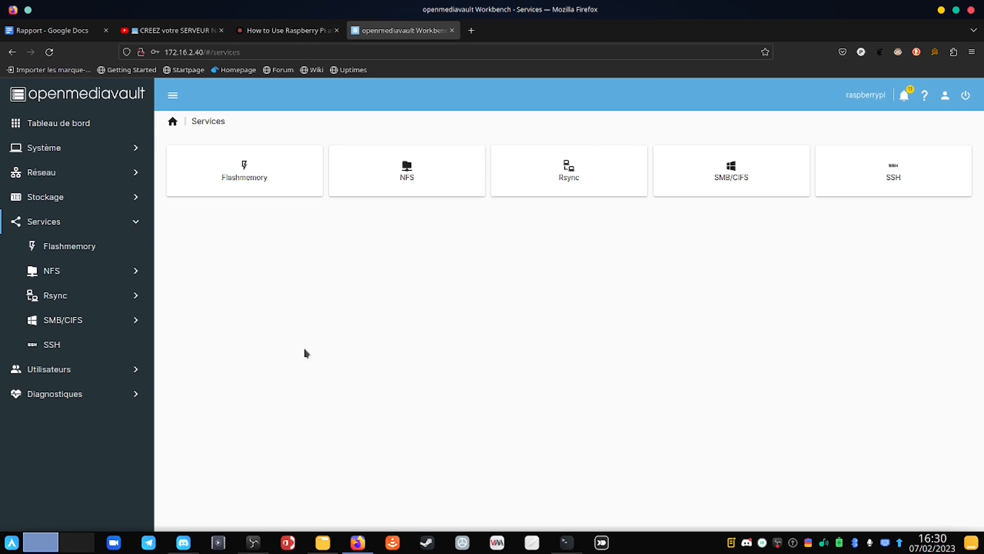
Step: Open the Utilisateurs user list and bring up the options for adding a new user
{"action": "left_click", "coordinate": [113, 376]}
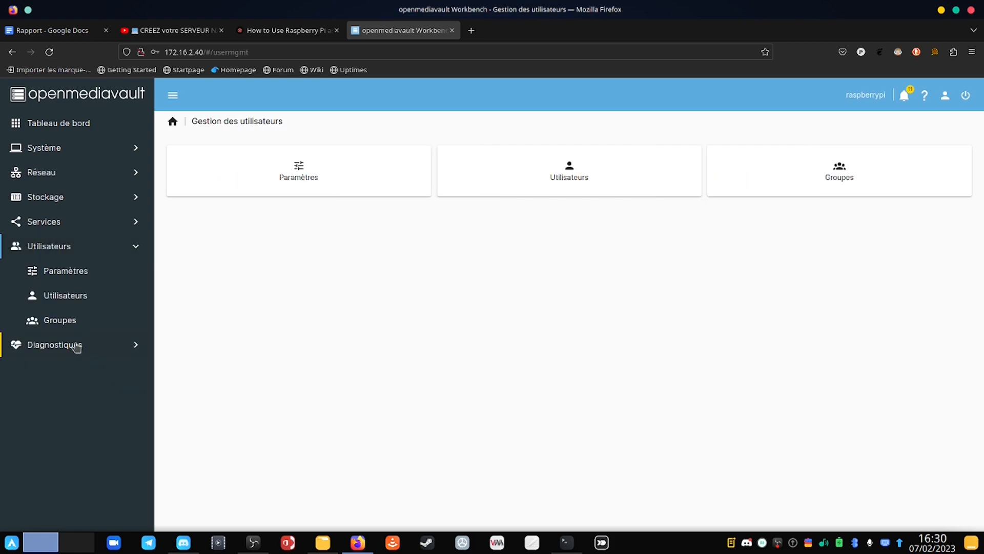
{"action": "left_click", "coordinate": [76, 295]}
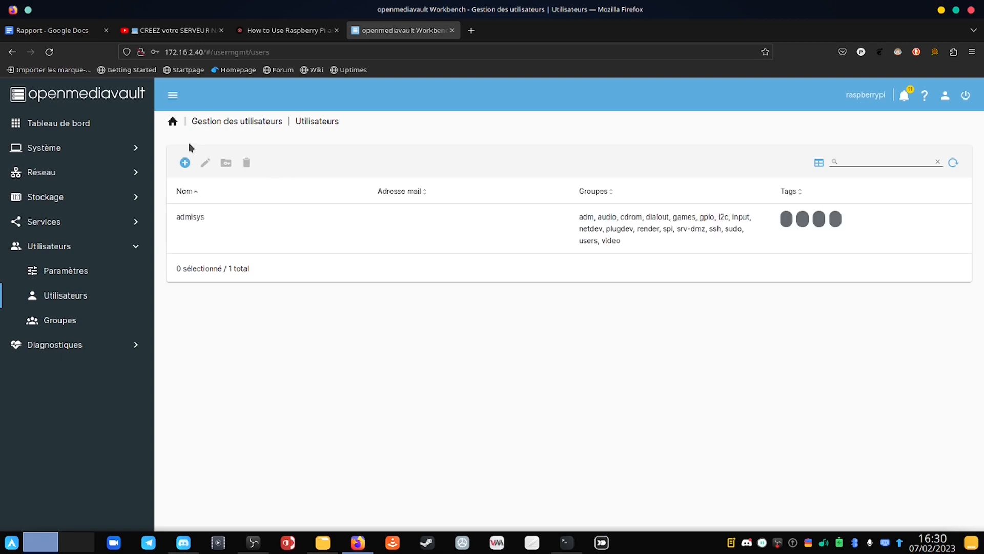
{"action": "left_click", "coordinate": [188, 167]}
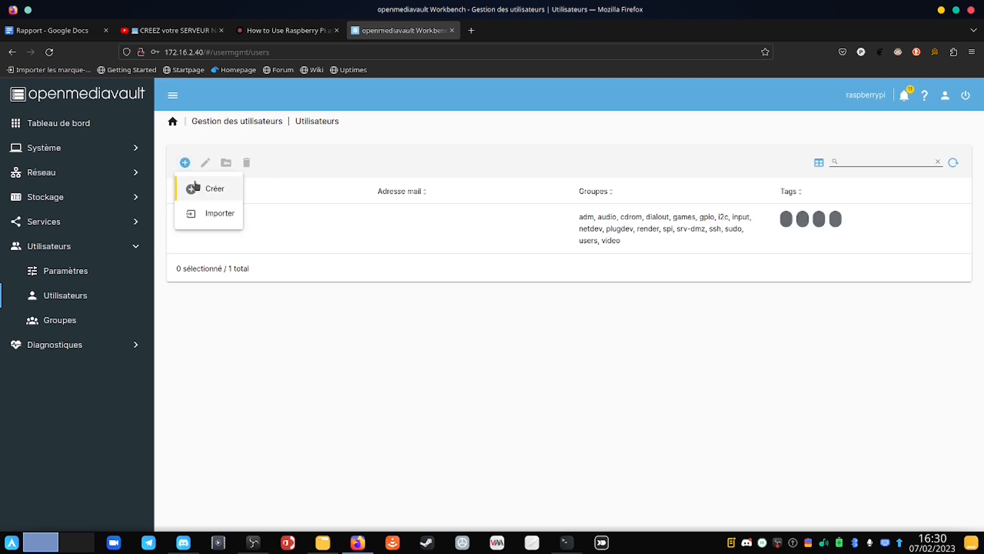
Step: Start a new user and fill in its name, password and password confirmation
{"action": "left_click", "coordinate": [195, 185]}
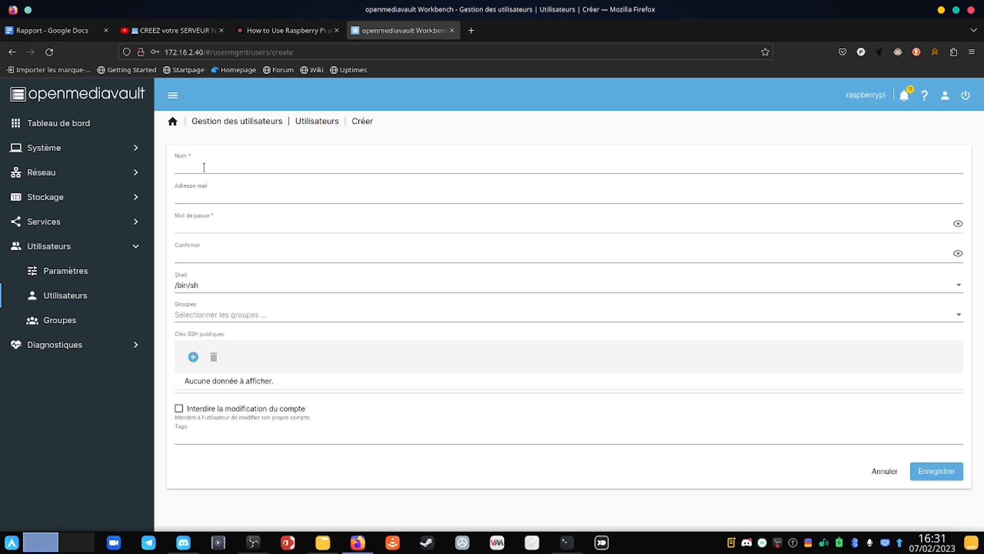
{"action": "left_click", "coordinate": [211, 163]}
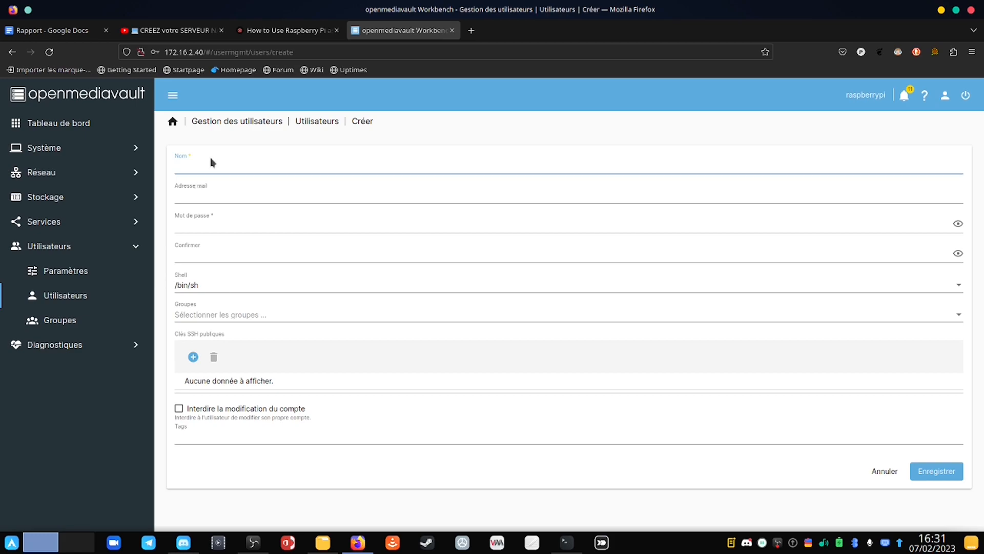
{"action": "type", "text": "olivier"}
{"action": "key", "text": "Tab"}
{"action": "key", "text": "Tab"}
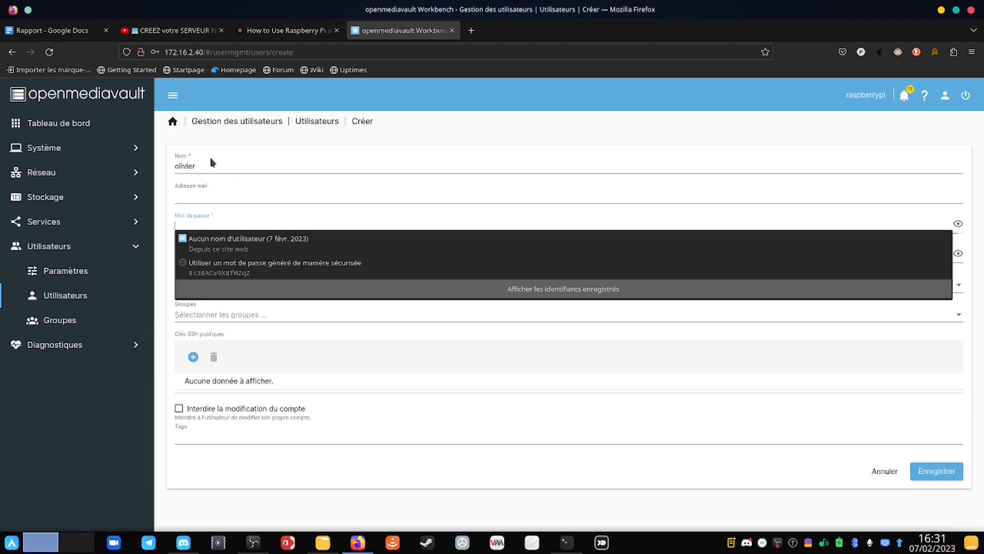
{"action": "type", "text": "ol"}
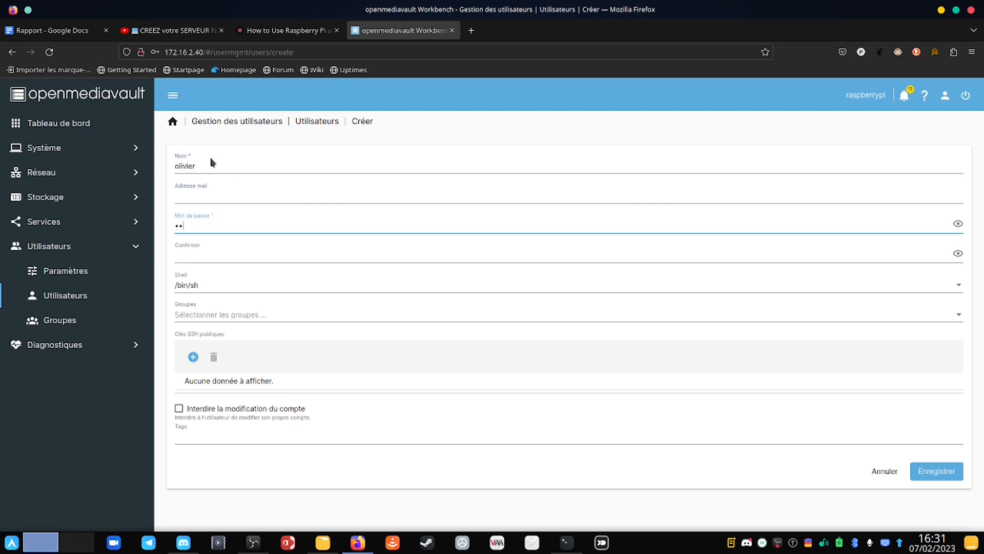
{"action": "key", "text": "Tab"}
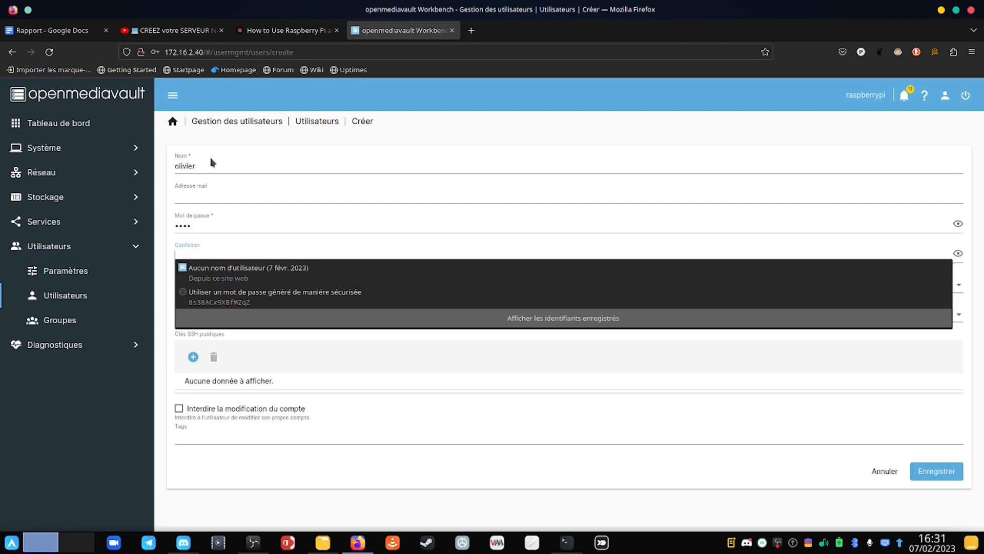
{"action": "type", "text": "o"}
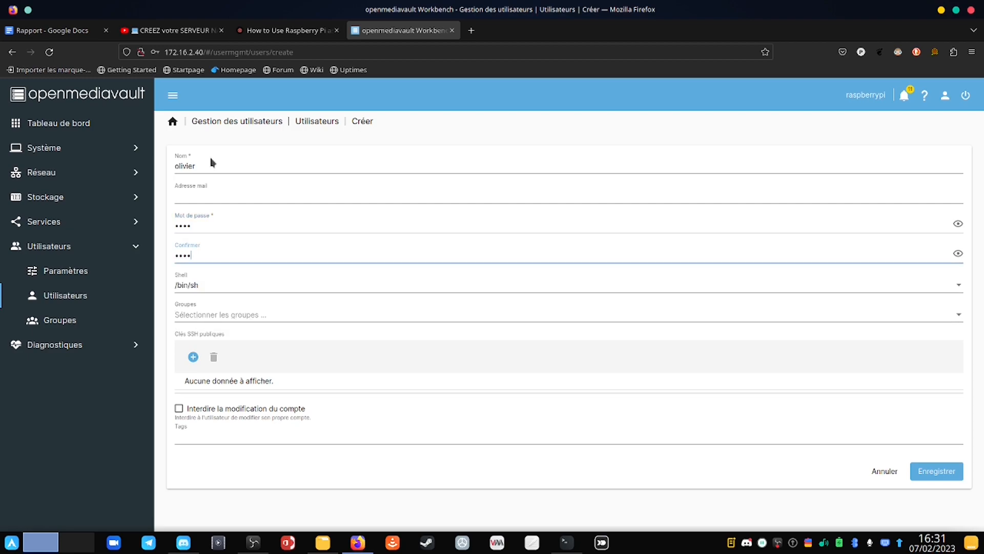
{"action": "key", "text": "Tab"}
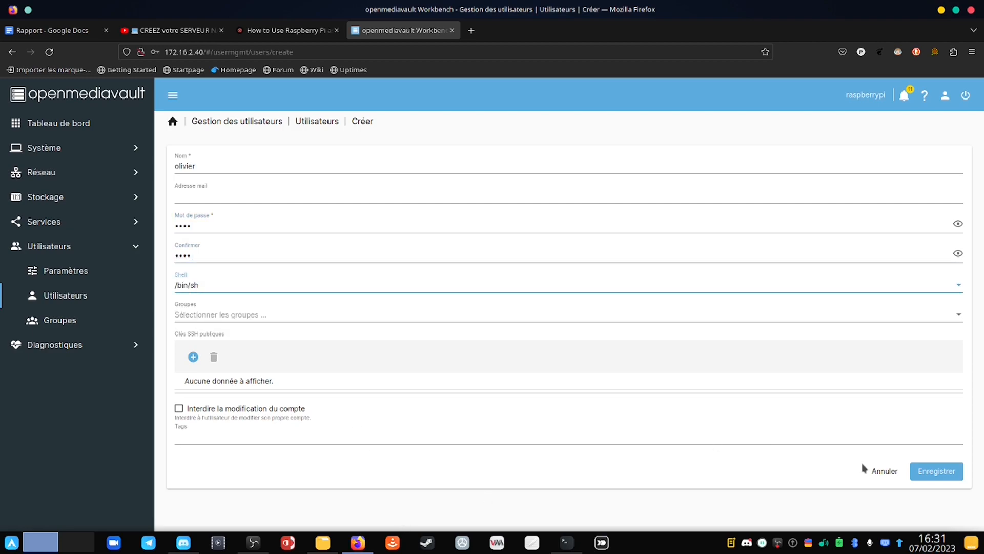
Step: Save the new user account and apply the pending configuration changes
{"action": "left_click", "coordinate": [944, 477]}
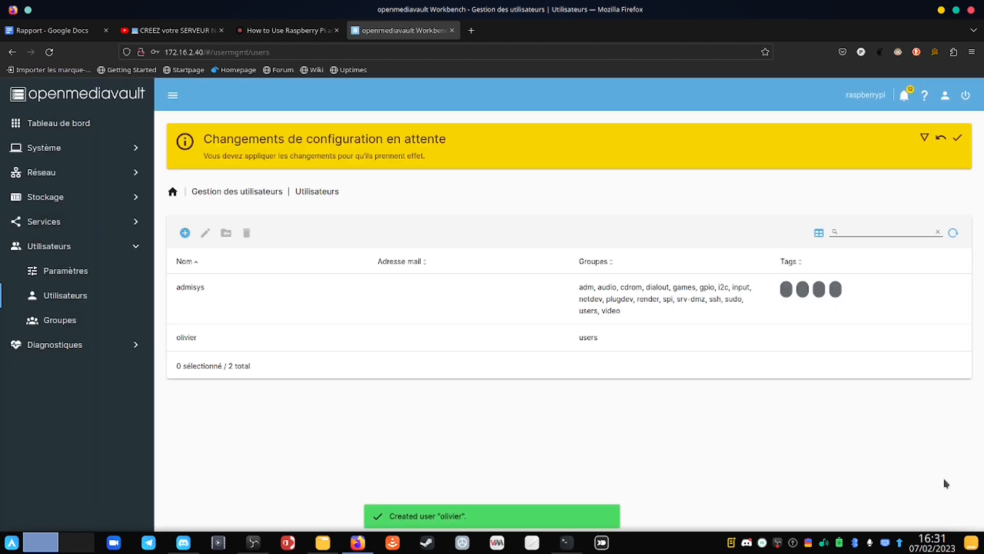
{"action": "left_click", "coordinate": [957, 137]}
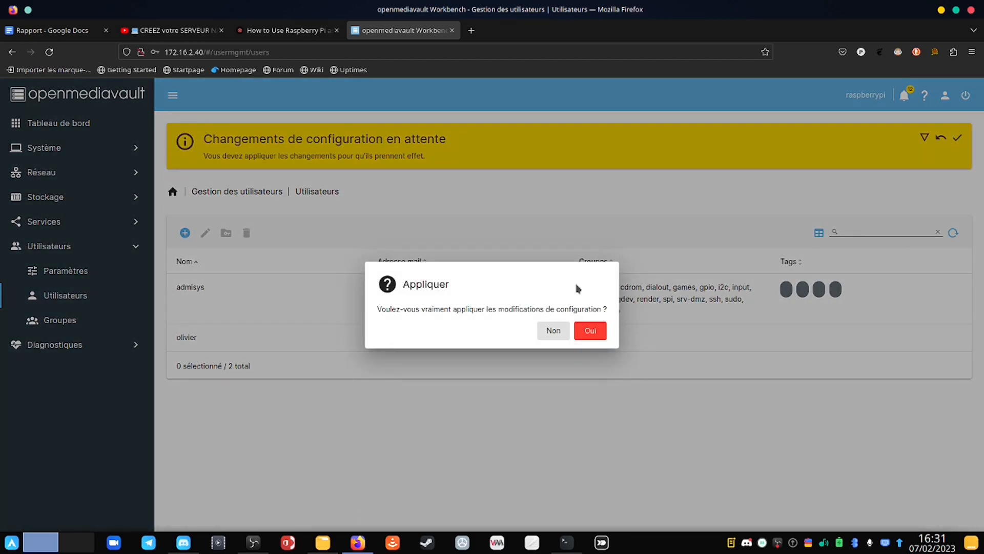
{"action": "left_click", "coordinate": [595, 335]}
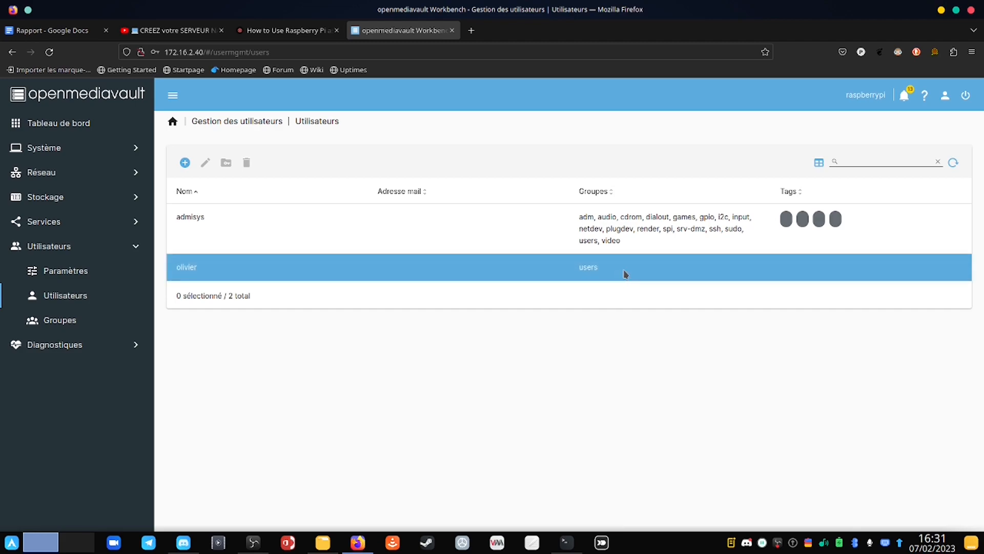
Step: Grant the new user Read/Write on the PARTAGE shared folder, save, and apply the changes
{"action": "left_click", "coordinate": [279, 274]}
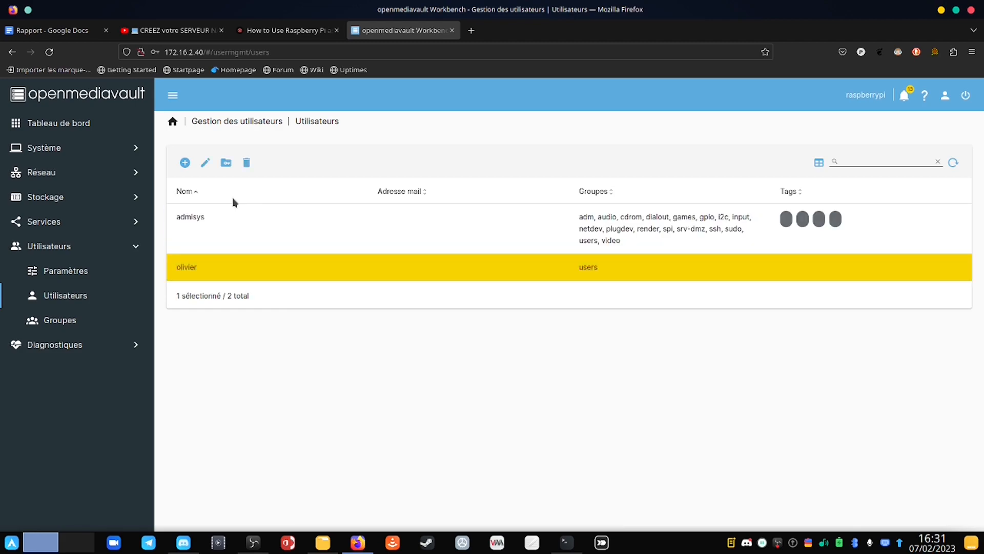
{"action": "left_click", "coordinate": [227, 165]}
{"action": "left_click", "coordinate": [682, 260]}
{"action": "left_click", "coordinate": [684, 259]}
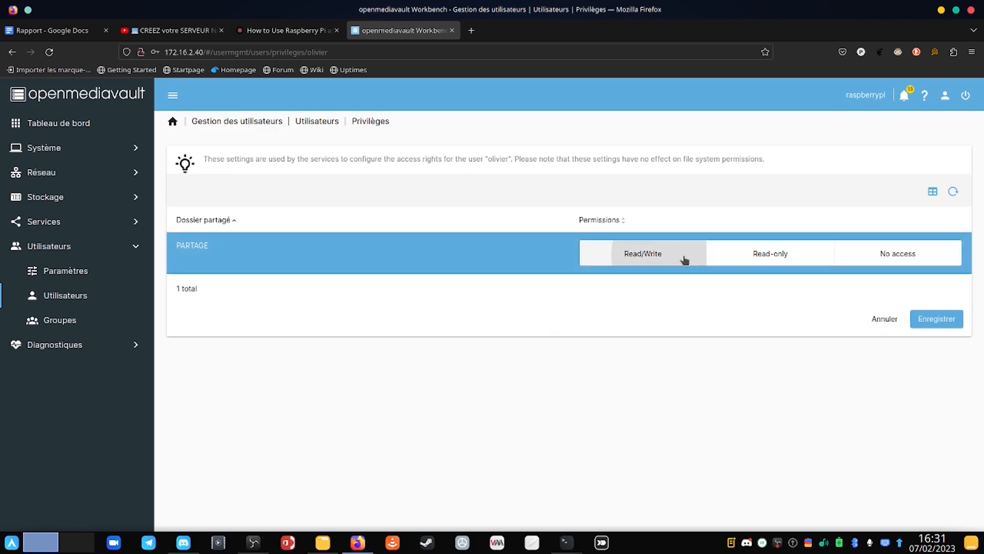
{"action": "left_click", "coordinate": [949, 324]}
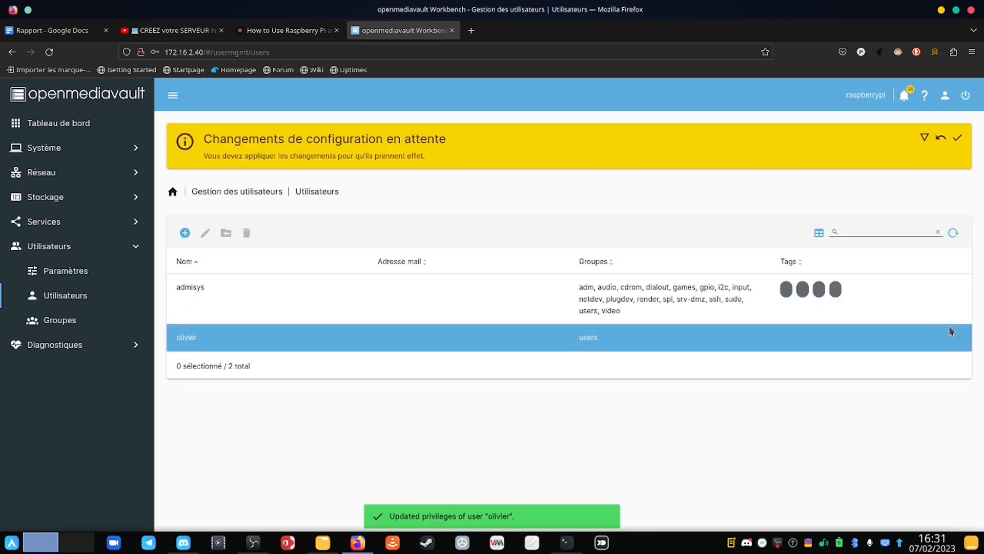
{"action": "left_click", "coordinate": [957, 138]}
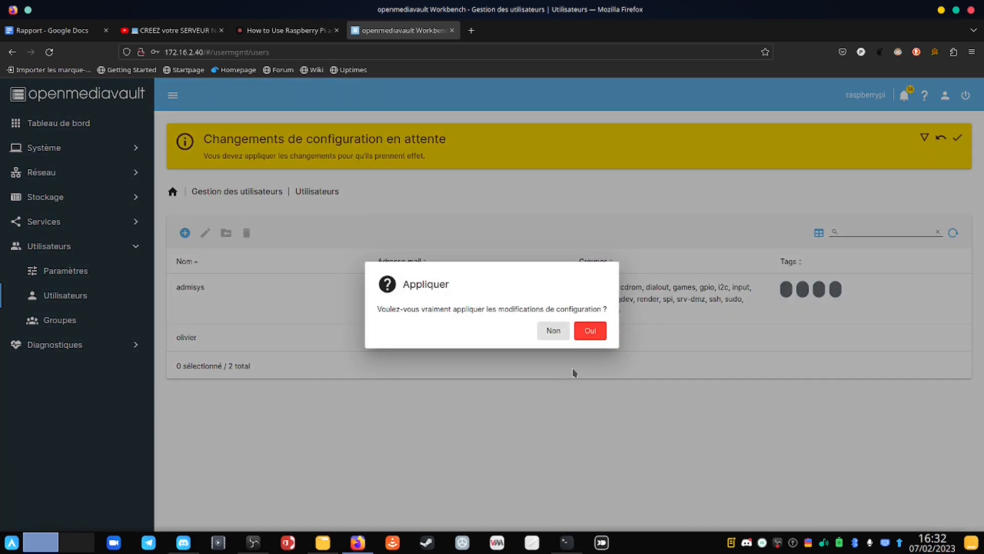
{"action": "left_click", "coordinate": [590, 332]}
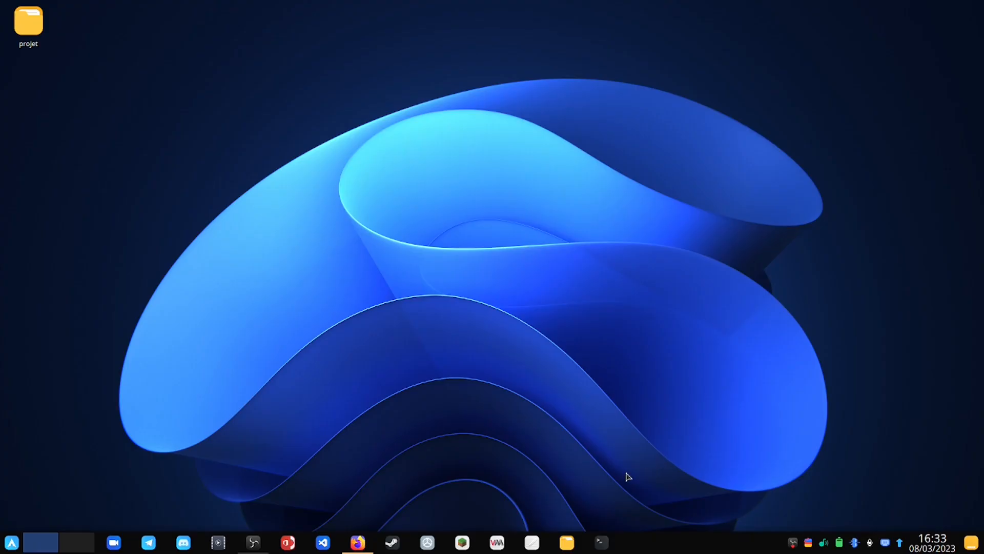
Step: Open Files, go to Other Locations, and choose recent server smb://172.16.2.40/
{"action": "left_click", "coordinate": [568, 543]}
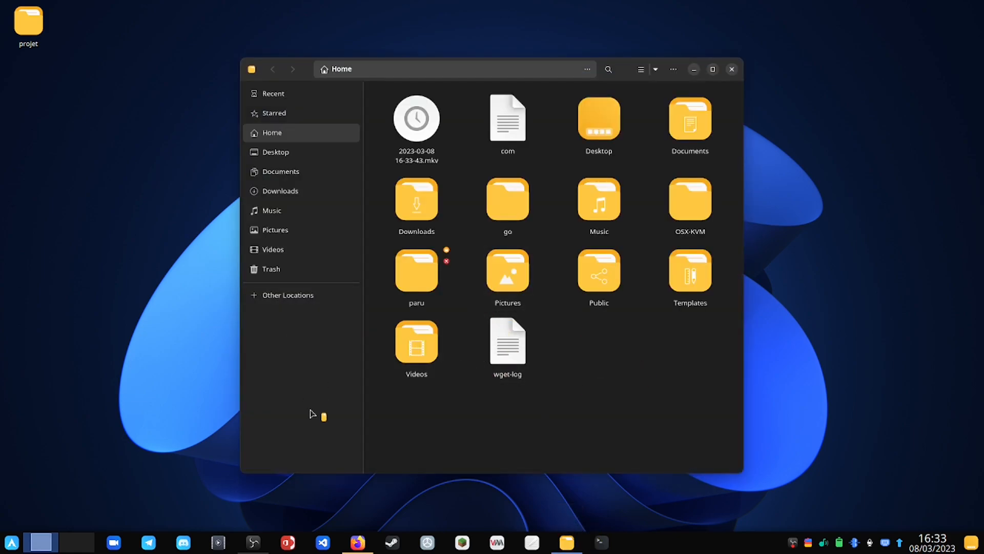
{"action": "left_click", "coordinate": [305, 298]}
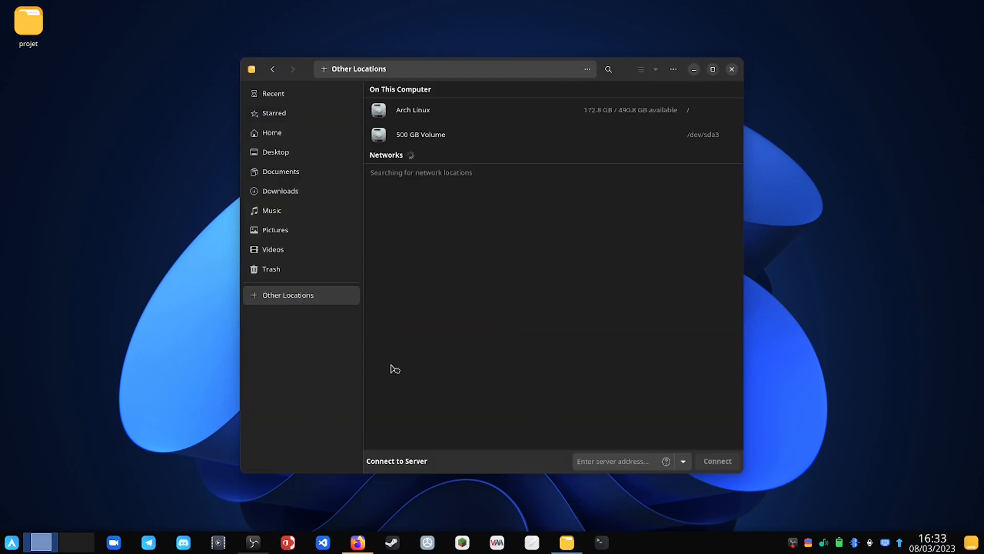
{"action": "left_click", "coordinate": [682, 462]}
{"action": "left_click", "coordinate": [670, 355]}
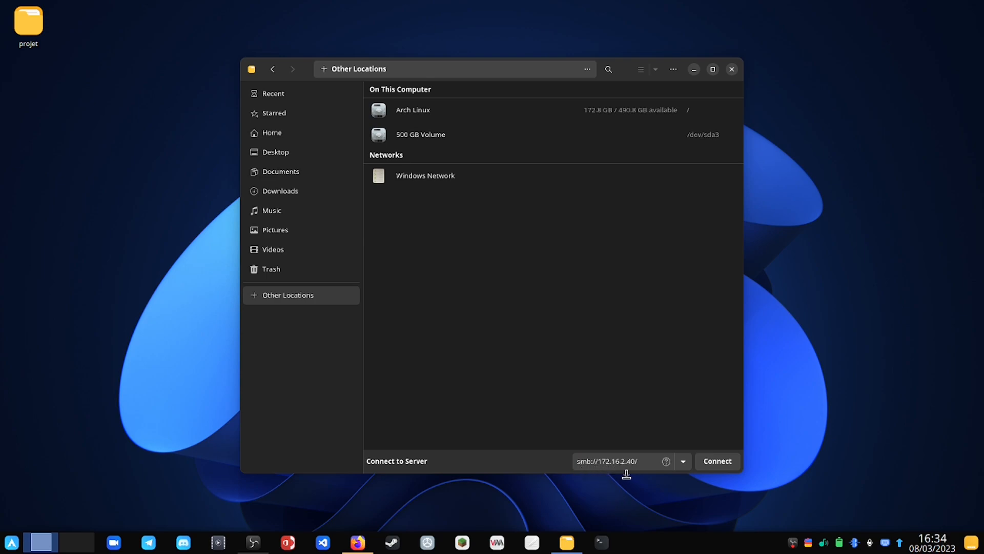
Step: Connect to 172.16.2.40 and open PARTAGE as a registered user with username and password
{"action": "left_click", "coordinate": [727, 463]}
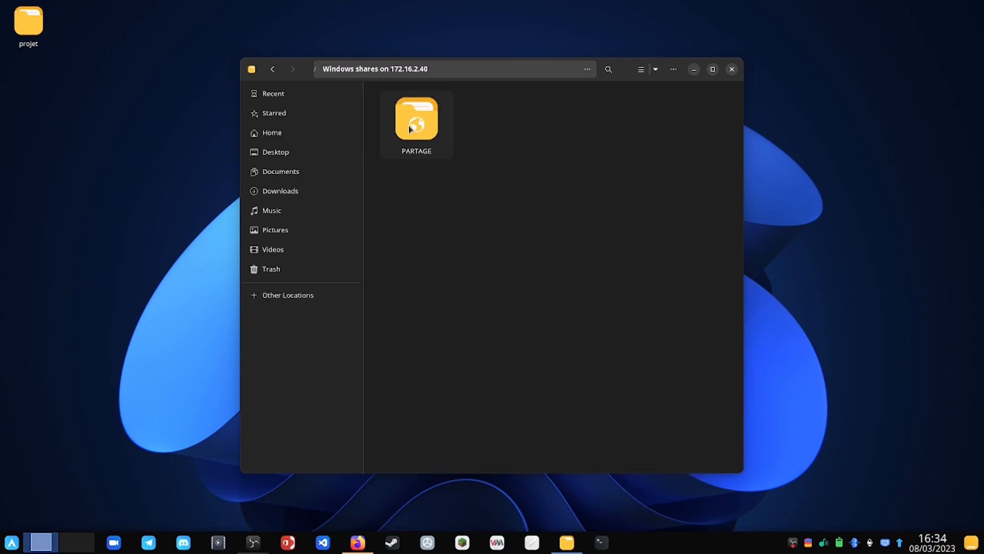
{"action": "double_click", "coordinate": [416, 126]}
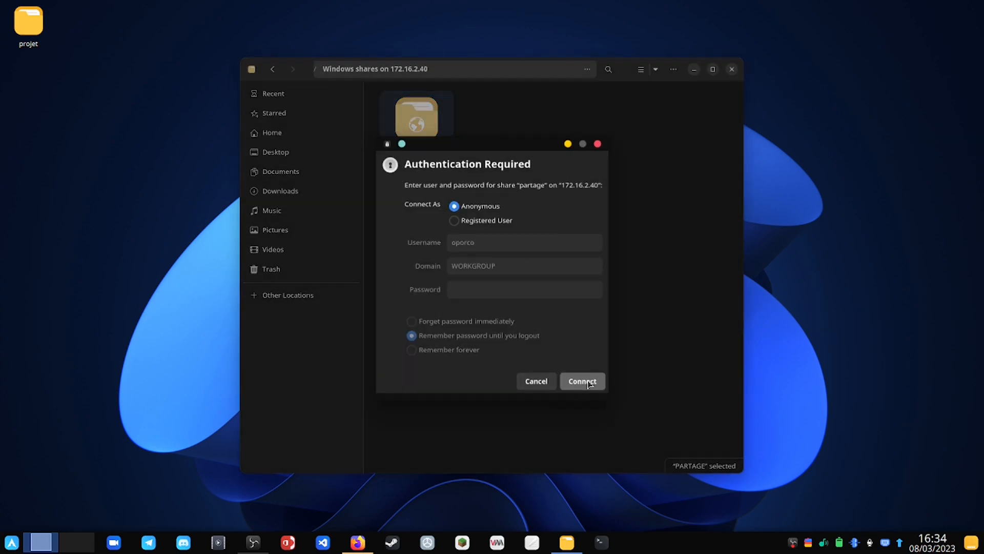
{"action": "left_click", "coordinate": [483, 222]}
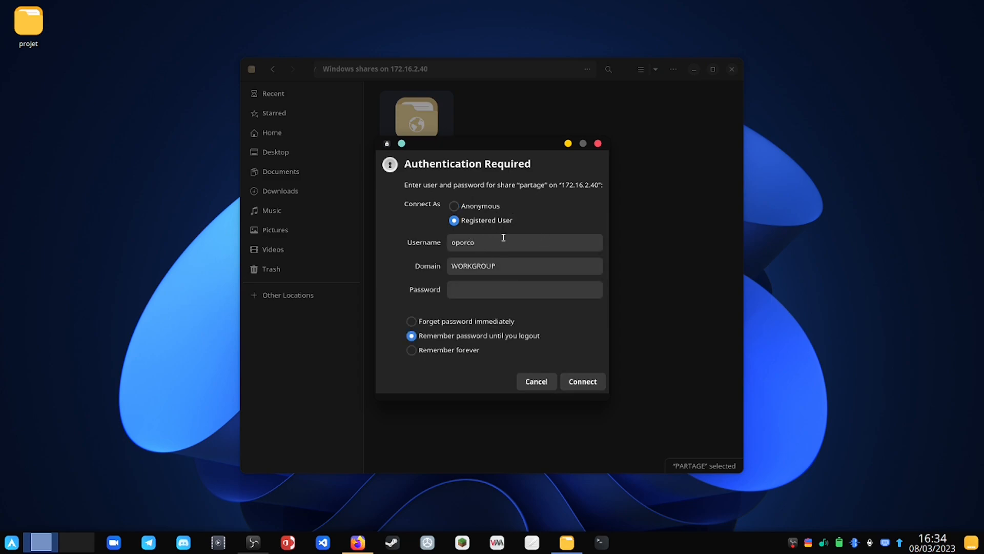
{"action": "left_click_drag", "start_coordinate": [500, 246], "coordinate": [419, 236]}
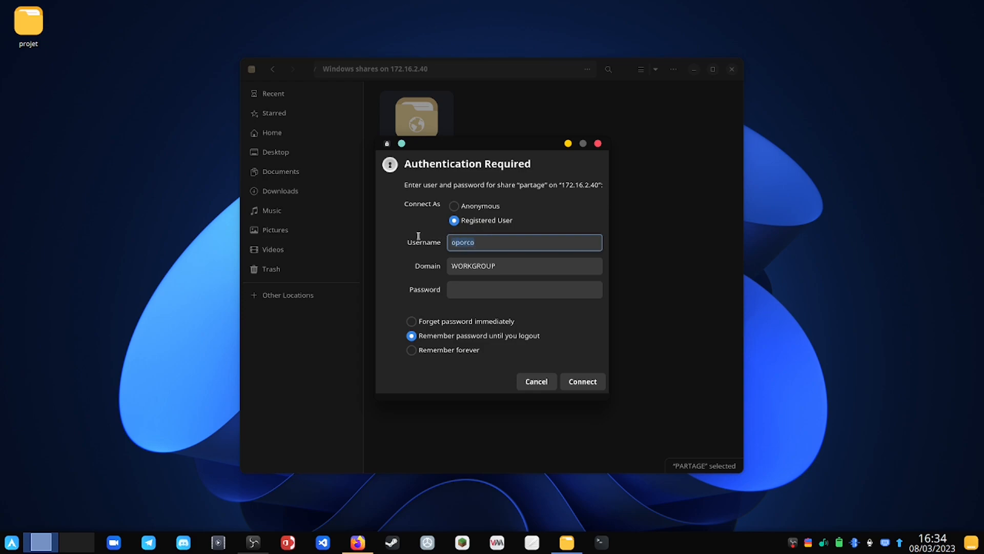
{"action": "type", "text": "olivier"}
{"action": "left_click", "coordinate": [485, 290]}
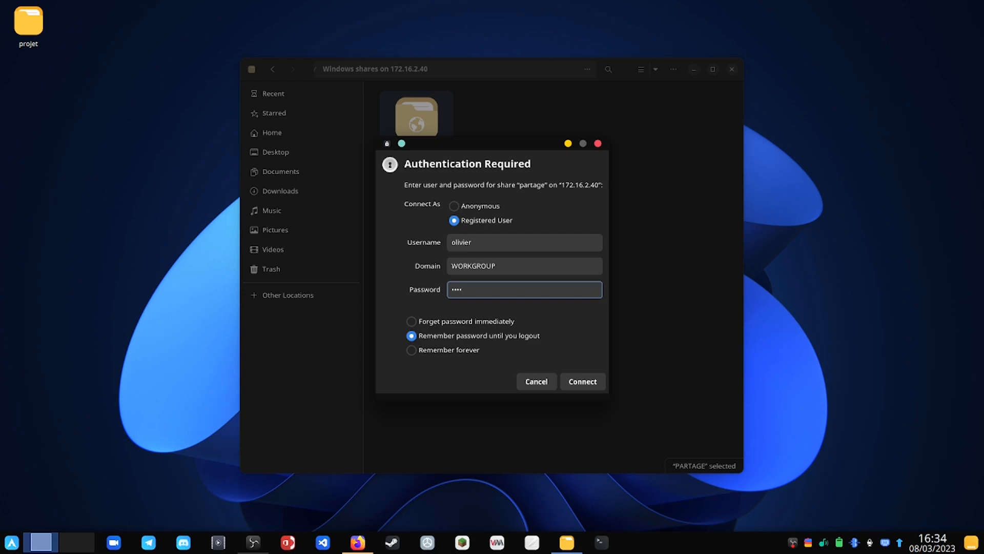
{"action": "left_click", "coordinate": [577, 382]}
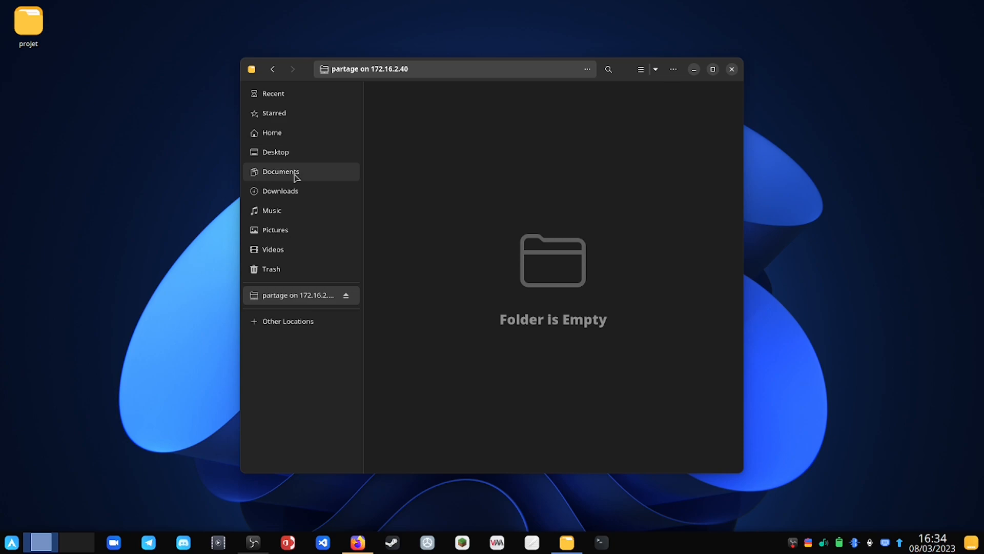
Step: Select and copy all twelve .mkv videos in the Desktop's projet folder
{"action": "left_click", "coordinate": [295, 156]}
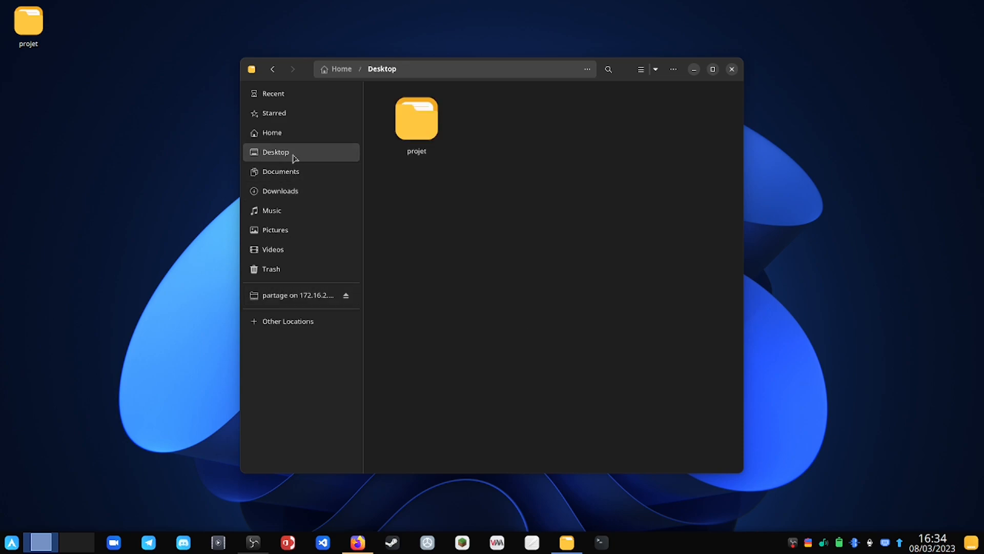
{"action": "double_click", "coordinate": [415, 136]}
{"action": "left_click_drag", "start_coordinate": [693, 396], "coordinate": [426, 132]}
{"action": "right_click", "coordinate": [427, 132]}
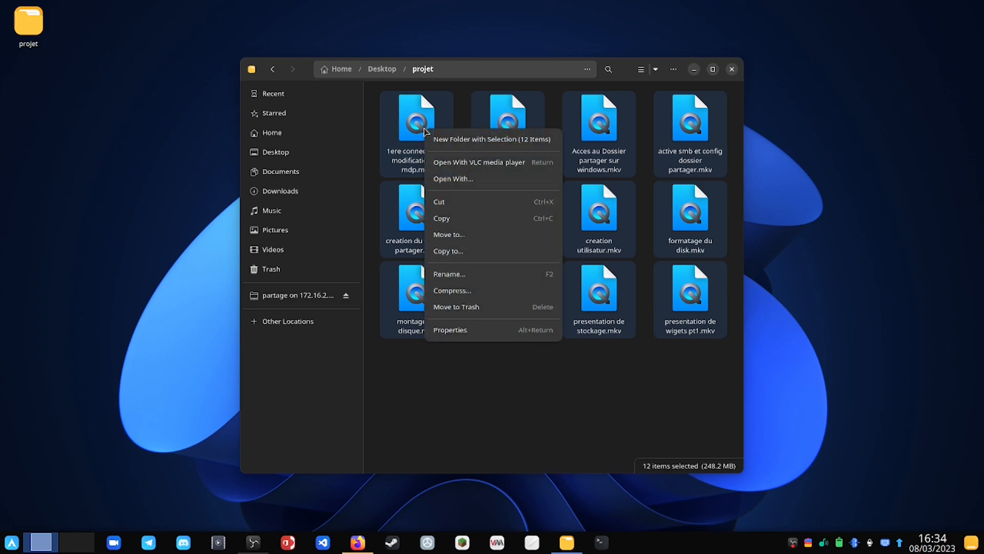
{"action": "left_click", "coordinate": [442, 218]}
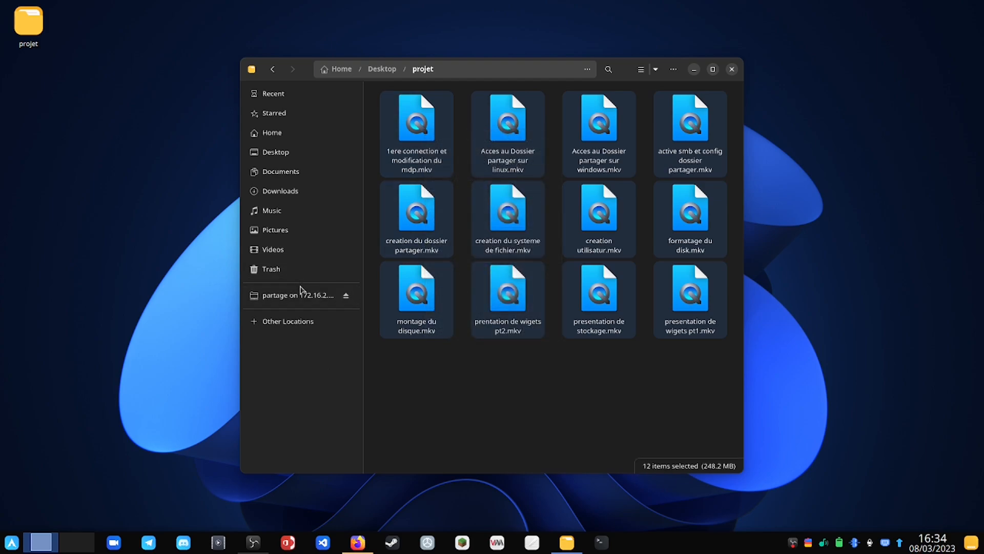
Step: Paste the videos into the partage share and dismiss the copy progress summary
{"action": "left_click", "coordinate": [301, 292]}
{"action": "right_click", "coordinate": [440, 217]}
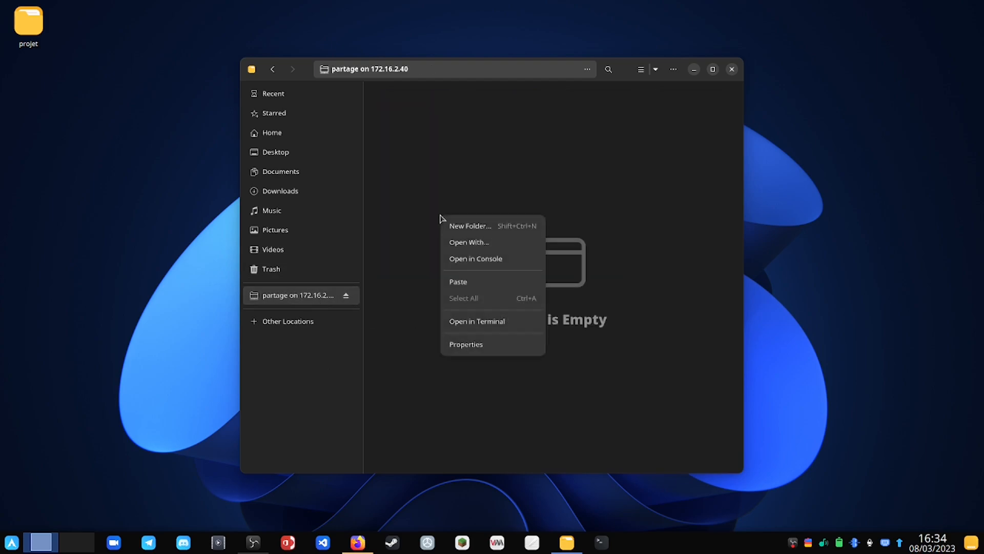
{"action": "left_click", "coordinate": [485, 283]}
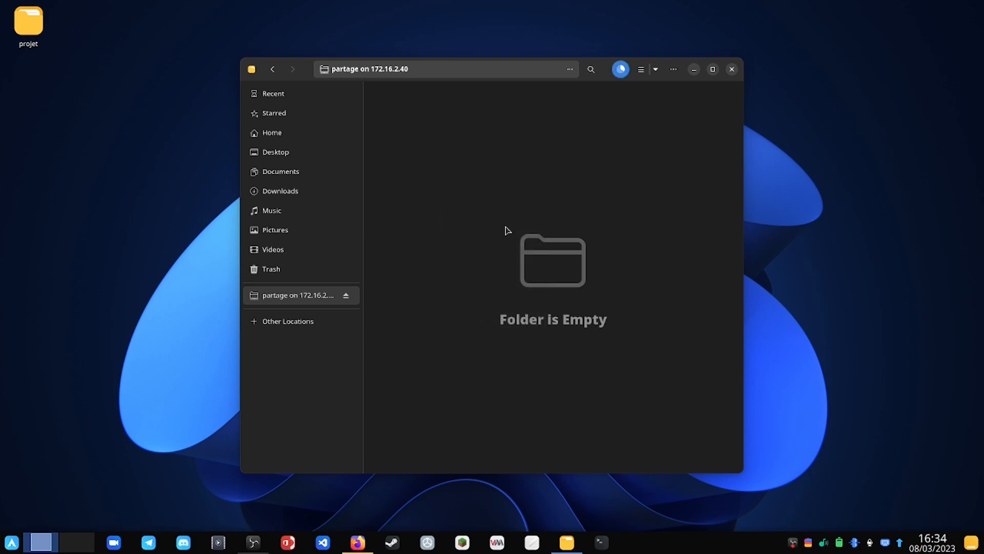
{"action": "left_click", "coordinate": [621, 69]}
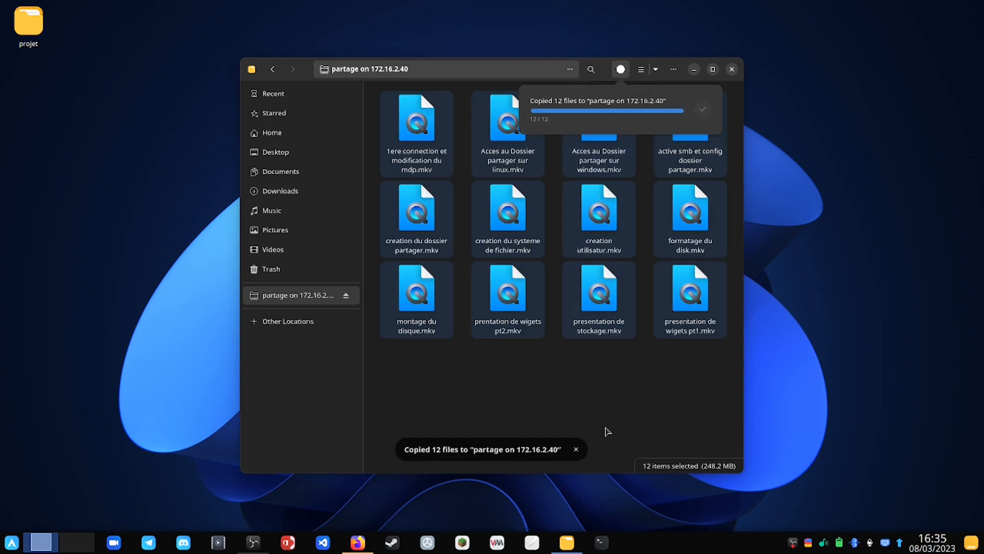
{"action": "left_click", "coordinate": [602, 411]}
{"action": "left_click", "coordinate": [600, 429]}
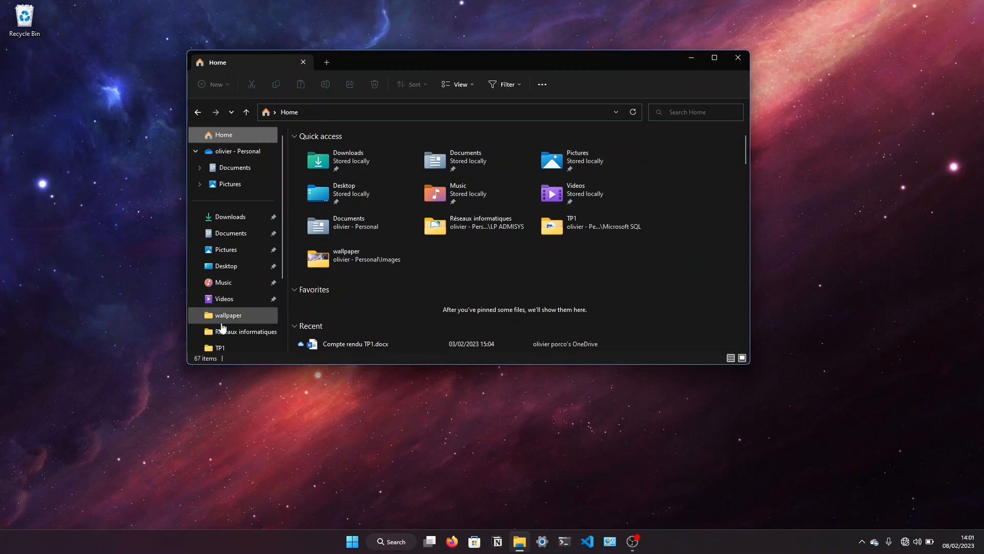
Step: Open RASPBERRYPI under Network, sign in with the user's credentials, and open partage
{"action": "left_click_drag", "start_coordinate": [281, 281], "coordinate": [295, 344]}
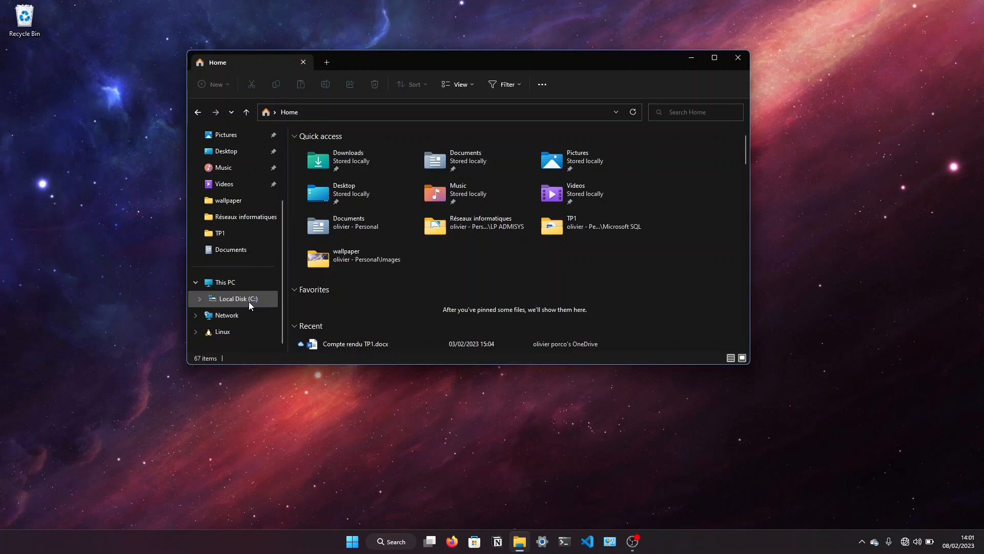
{"action": "left_click", "coordinate": [245, 314]}
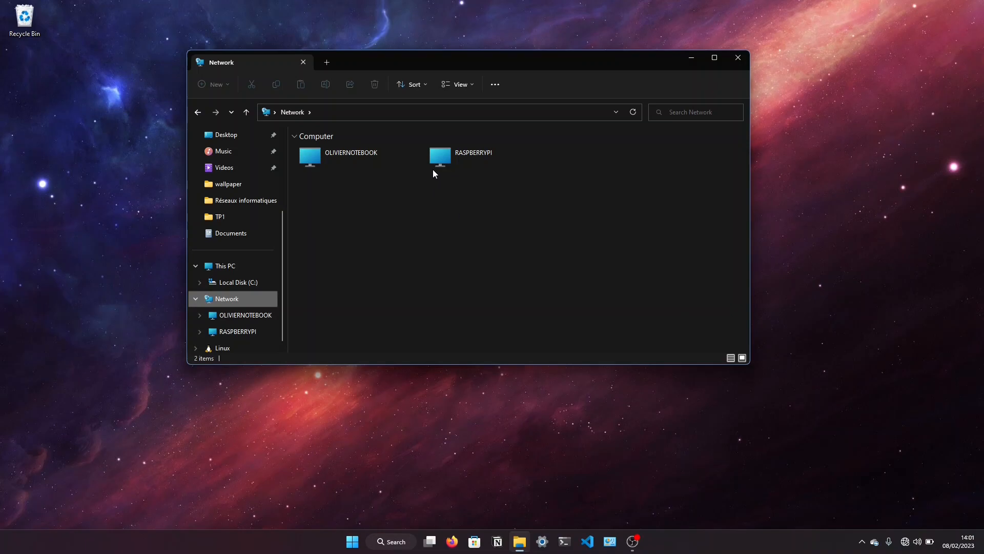
{"action": "left_click", "coordinate": [471, 161]}
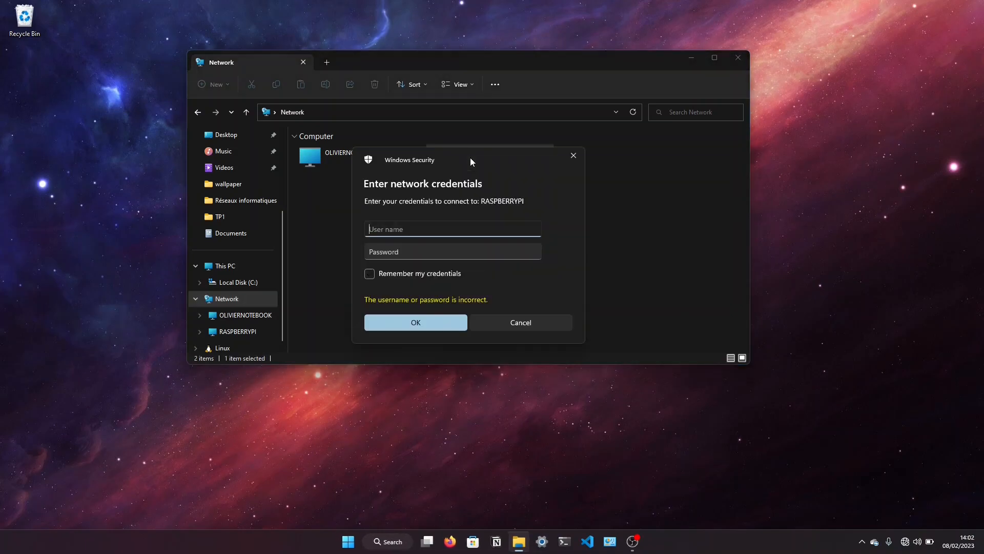
{"action": "type", "text": "ol"}
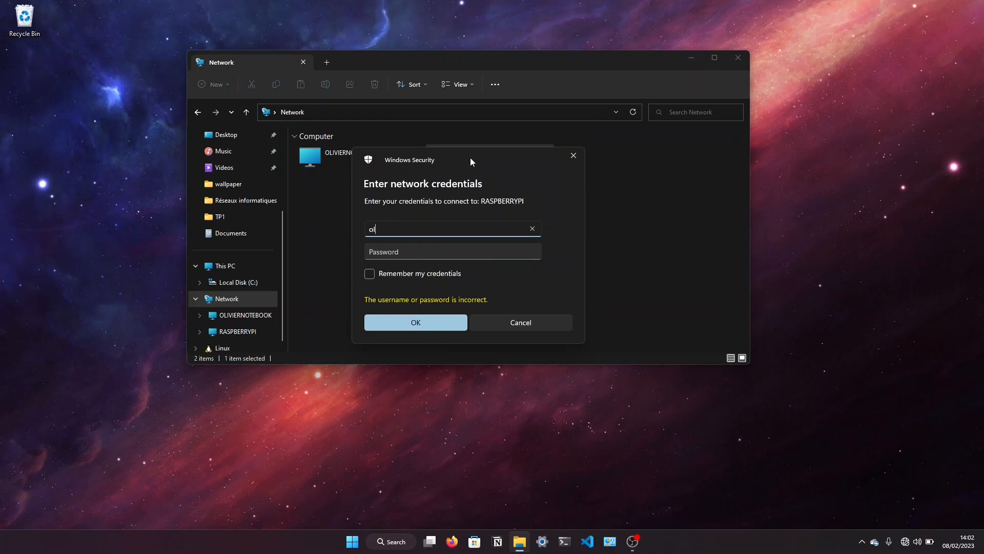
{"action": "type", "text": "ivier"}
{"action": "key", "text": "Tab"}
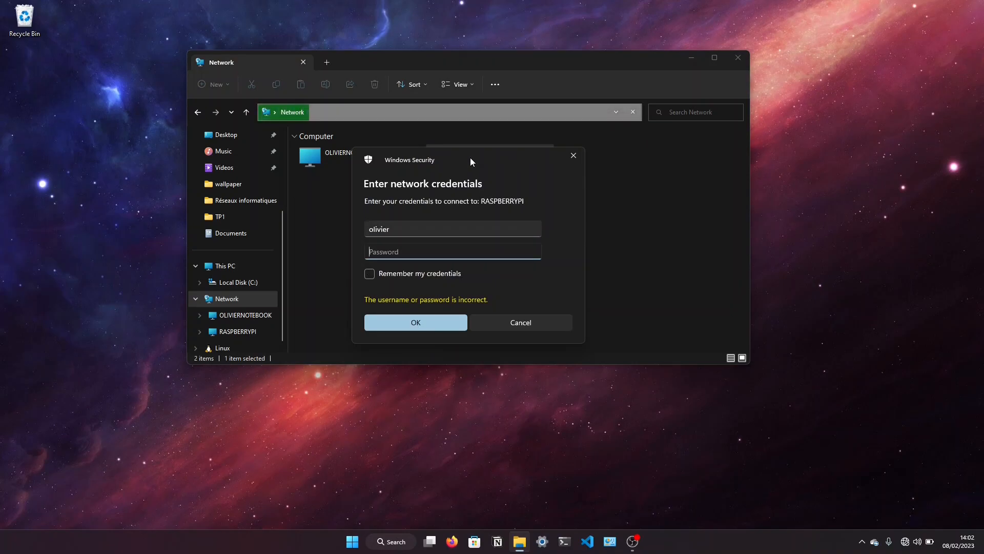
{"action": "type", "text": "••••"}
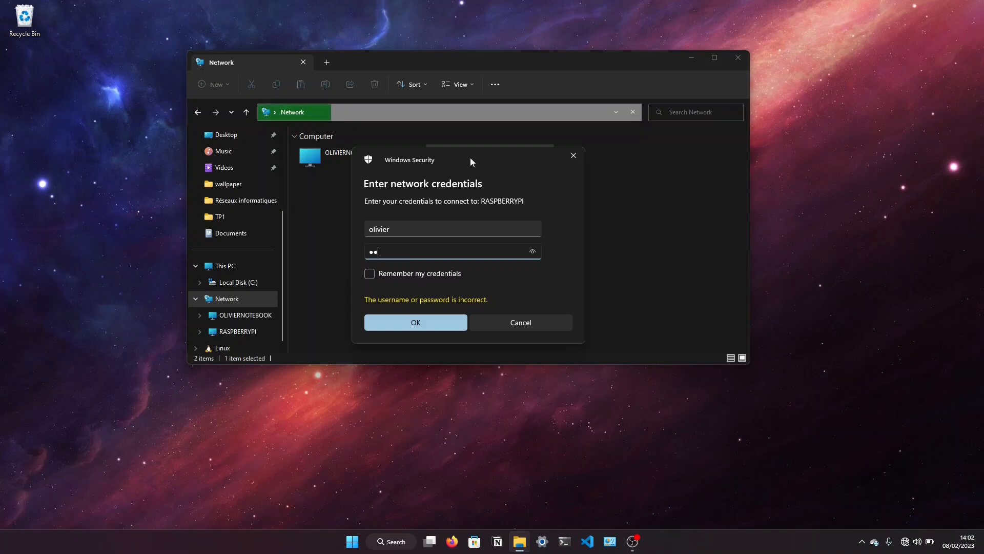
{"action": "left_click", "coordinate": [432, 322]}
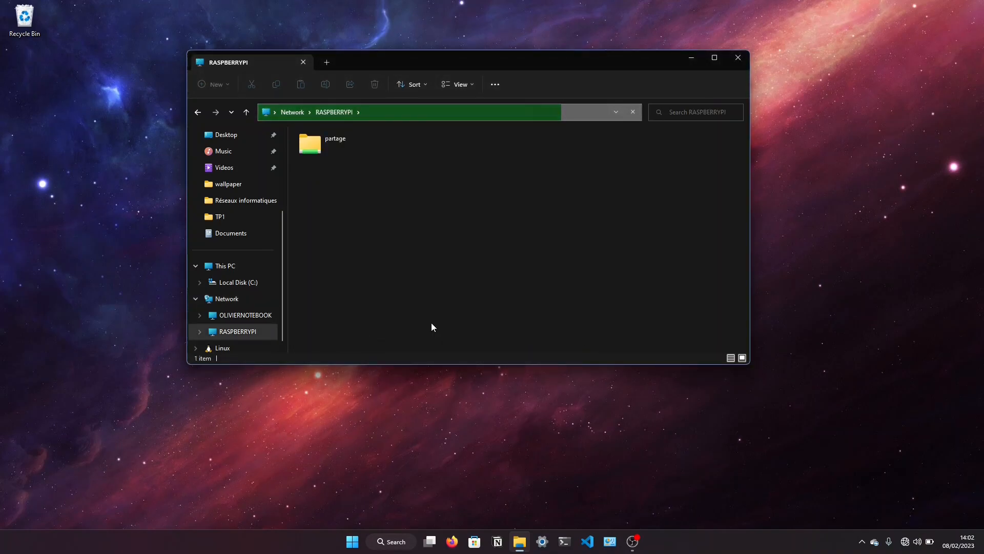
{"action": "double_click", "coordinate": [309, 132]}
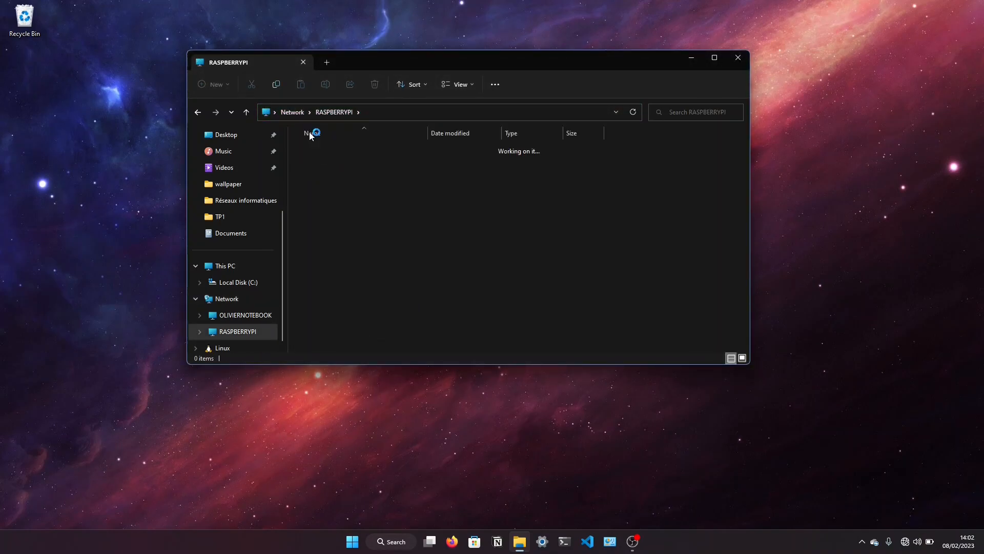